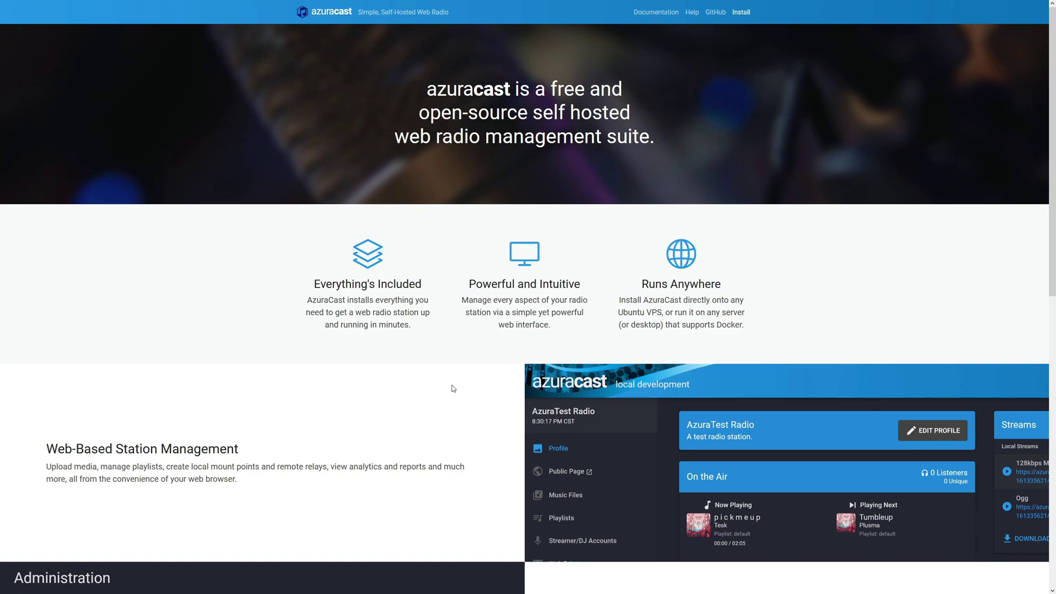
- Open the Copyright Free Music station's public player page and play its stream
{"action": "scroll", "coordinate": [454, 388], "scroll_direction": "down", "scroll_amount": 5}
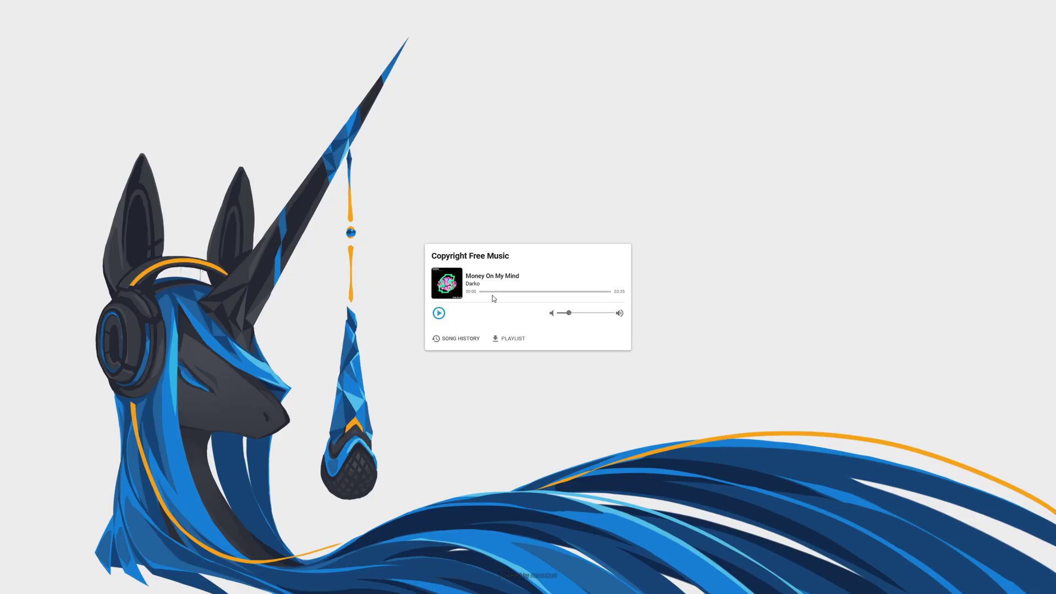
{"action": "left_click", "coordinate": [493, 297]}
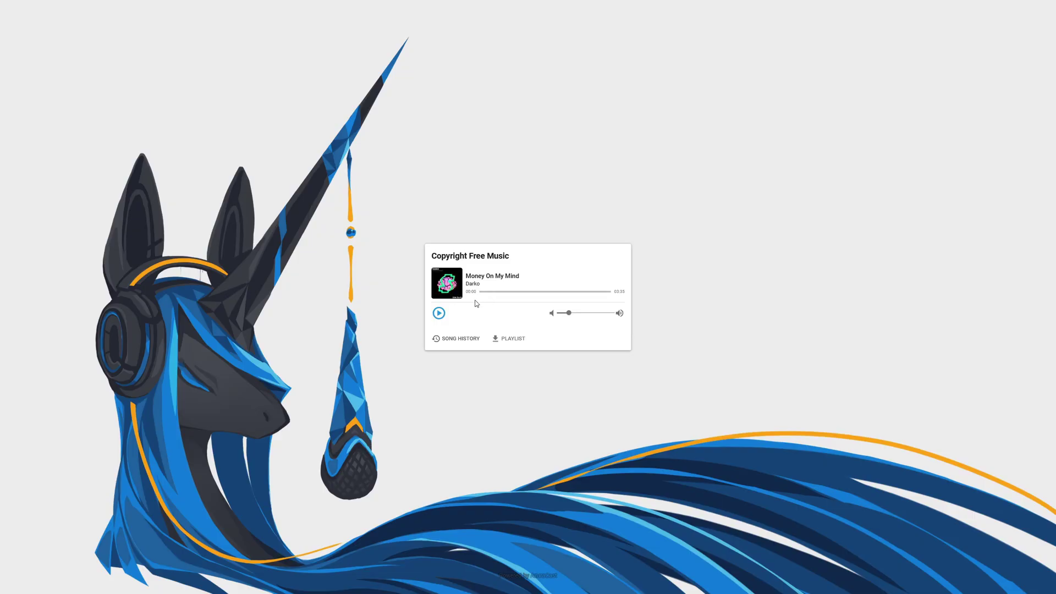
{"action": "left_click", "coordinate": [439, 313]}
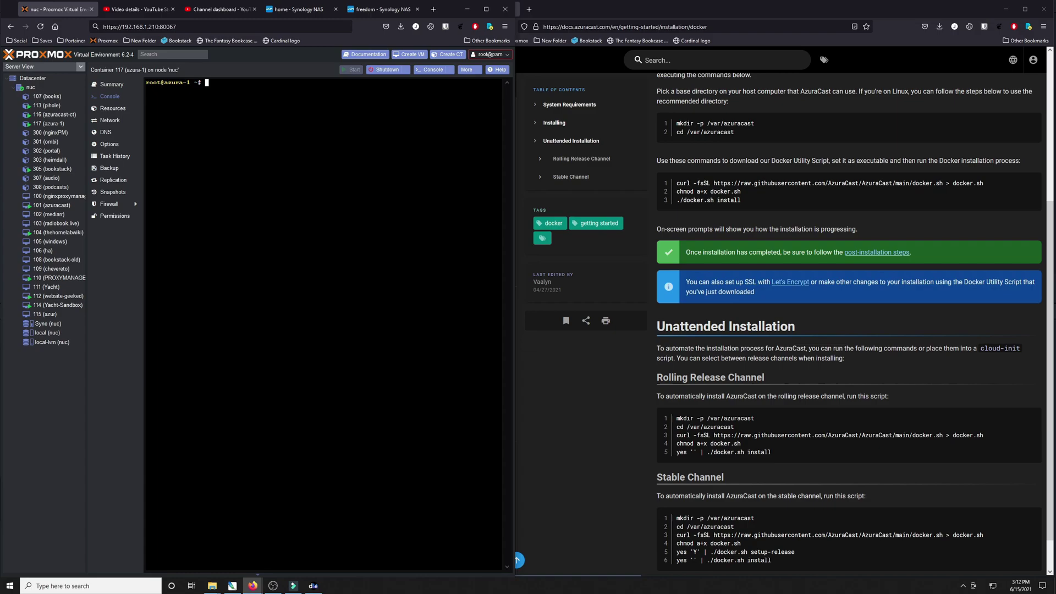
- Run apt-get upgrade, clear the console, then run apt-get update in container 117
{"action": "type", "text": "apt-get upgrade"}
{"action": "key", "text": "Return"}
{"action": "key", "text": "ctrl+c"}
{"action": "key", "text": "ctrl+l"}
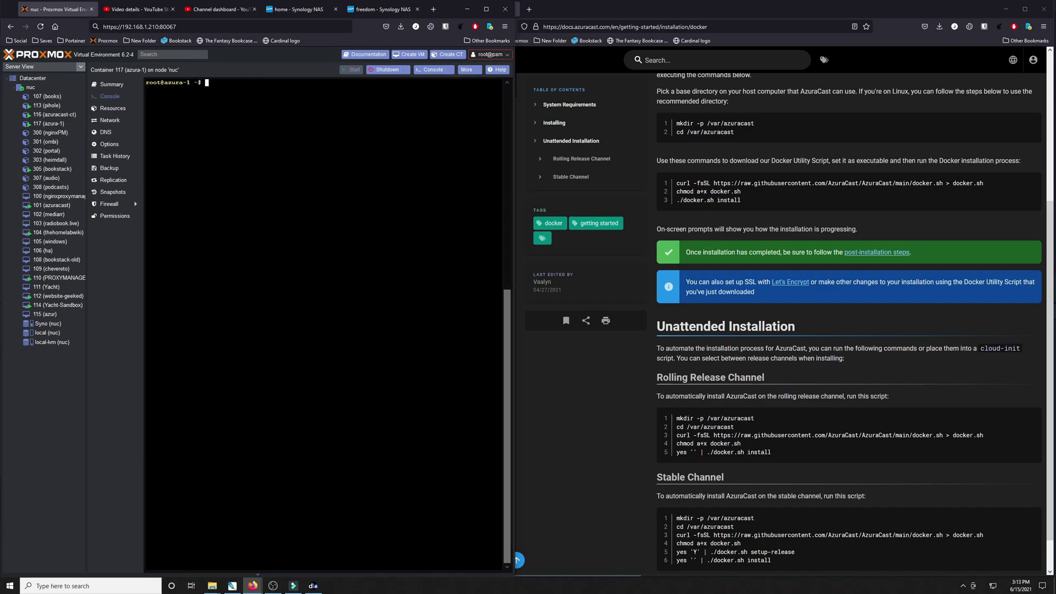
{"action": "key", "text": "Up"}
{"action": "key", "text": "Up"}
{"action": "key", "text": "Return"}
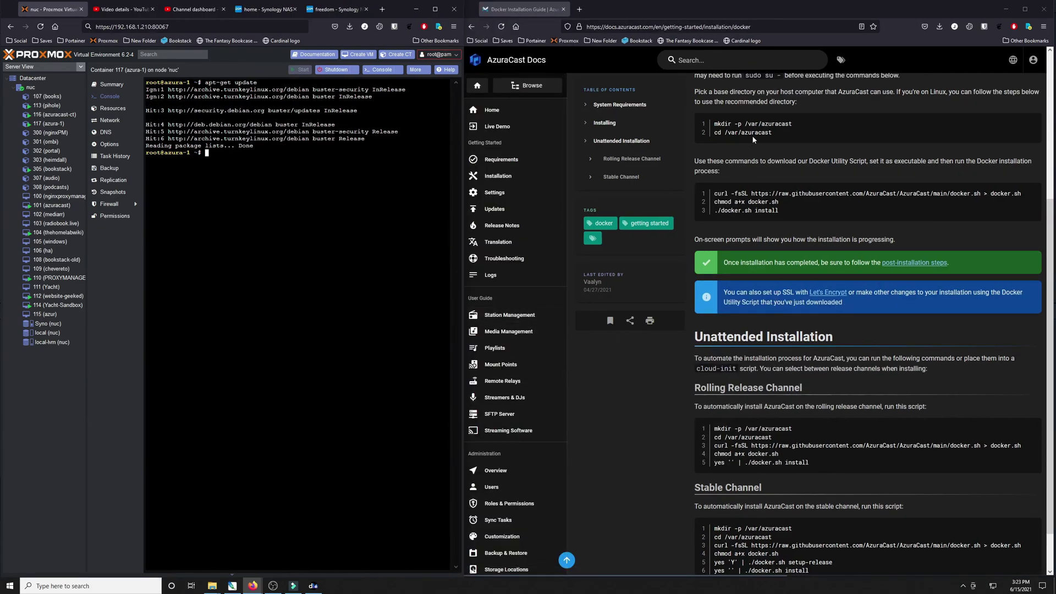
- Create the /var/azuracast directory and change into it
{"action": "left_click", "coordinate": [796, 124]}
{"action": "left_click_drag", "start_coordinate": [796, 124], "coordinate": [713, 124]}
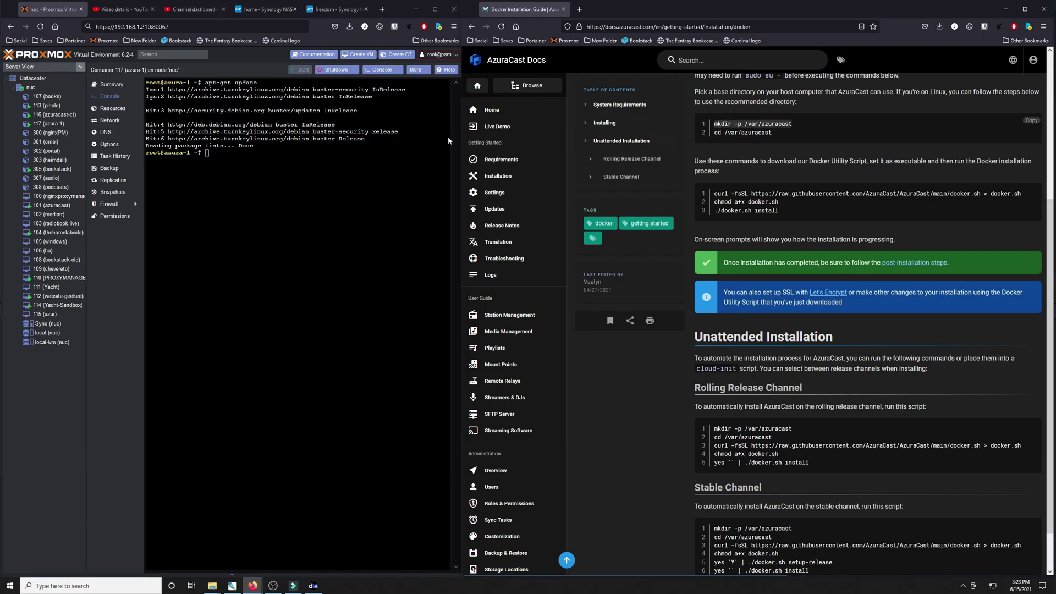
{"action": "left_click", "coordinate": [243, 154]}
{"action": "right_click", "coordinate": [243, 154]}
{"action": "left_click", "coordinate": [263, 212]}
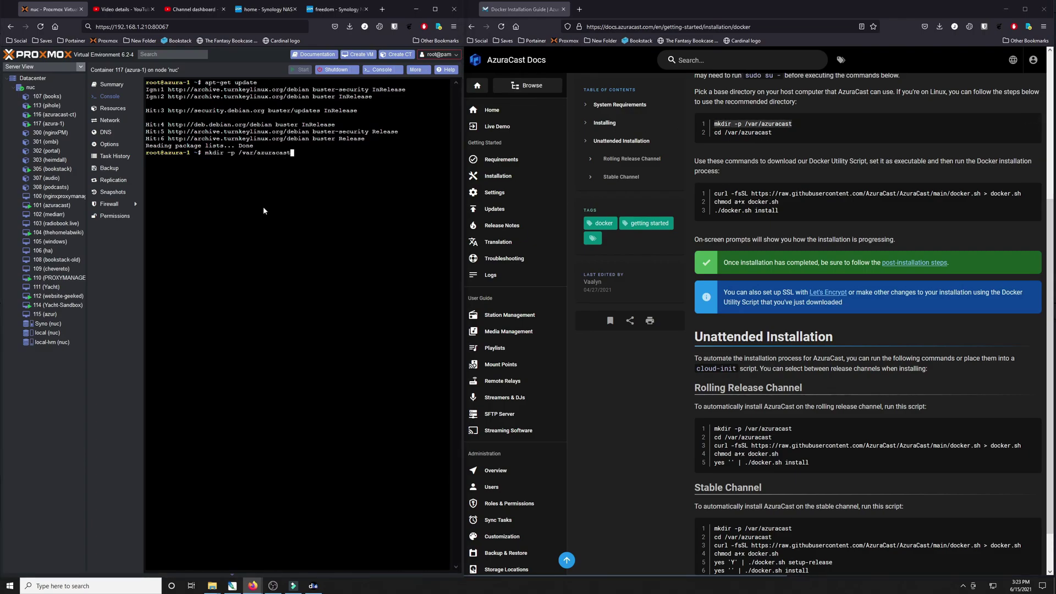
{"action": "key", "text": "Return"}
{"action": "left_click_drag", "start_coordinate": [776, 135], "coordinate": [713, 134]}
{"action": "right_click", "coordinate": [721, 136]}
{"action": "left_click", "coordinate": [737, 144]}
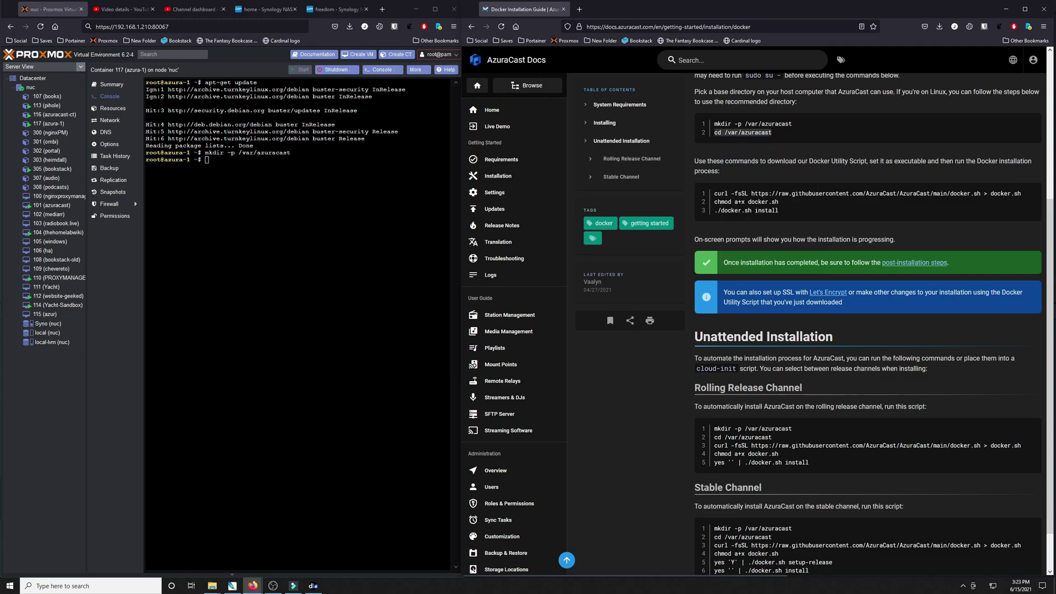
{"action": "right_click", "coordinate": [227, 162]}
{"action": "left_click", "coordinate": [249, 224]}
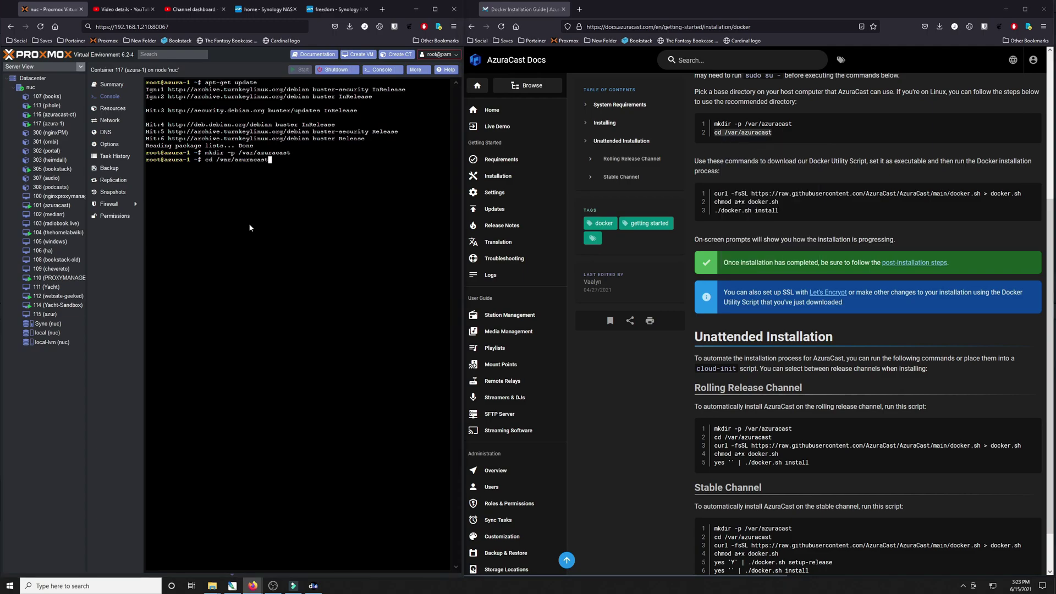
{"action": "key", "text": "Return"}
- Download the AzuraCast docker.sh script with the curl command from the docs
{"action": "mouse_move", "coordinate": [737, 201]}
{"action": "left_click_drag", "start_coordinate": [714, 194], "coordinate": [1019, 194]}
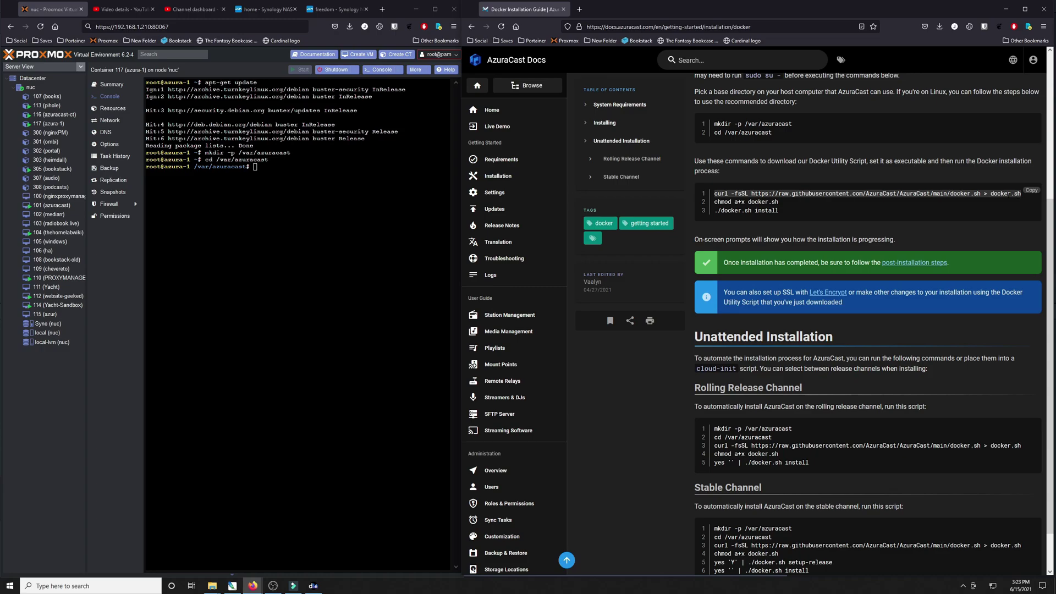
{"action": "right_click", "coordinate": [271, 170]}
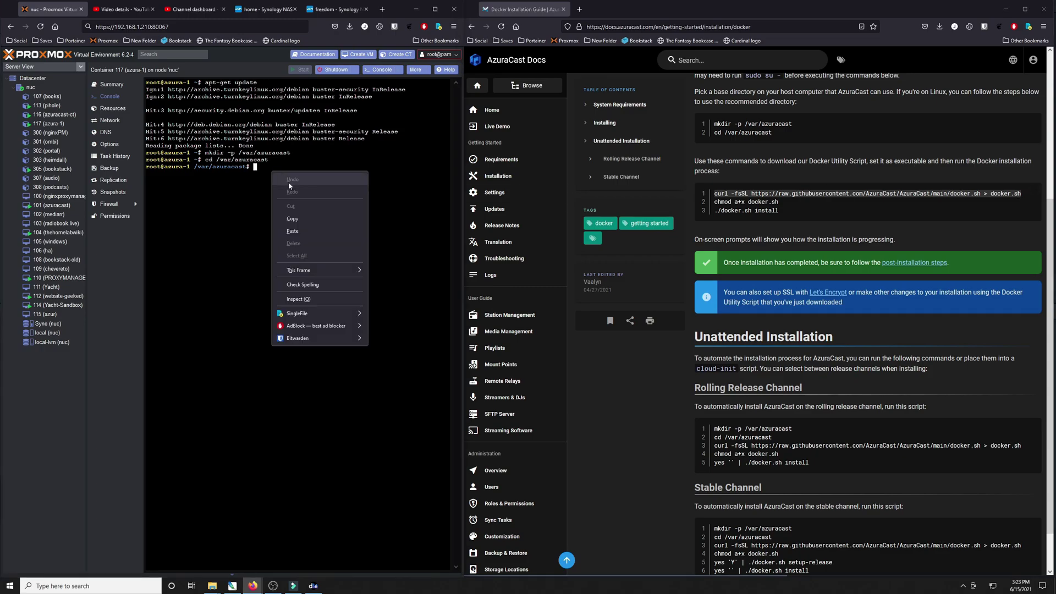
{"action": "left_click", "coordinate": [297, 230]}
{"action": "key", "text": "Return"}
- Make docker.sh executable with chmod a+x and enter ./docker.sh install at the prompt
{"action": "left_click_drag", "start_coordinate": [779, 202], "coordinate": [715, 202]}
{"action": "key", "text": "ctrl+c"}
{"action": "right_click", "coordinate": [286, 186]}
{"action": "left_click", "coordinate": [297, 246]}
{"action": "key", "text": "Return"}
{"action": "left_click_drag", "start_coordinate": [779, 211], "coordinate": [715, 210]}
{"action": "key", "text": "ctrl+c"}
{"action": "right_click", "coordinate": [284, 192]}
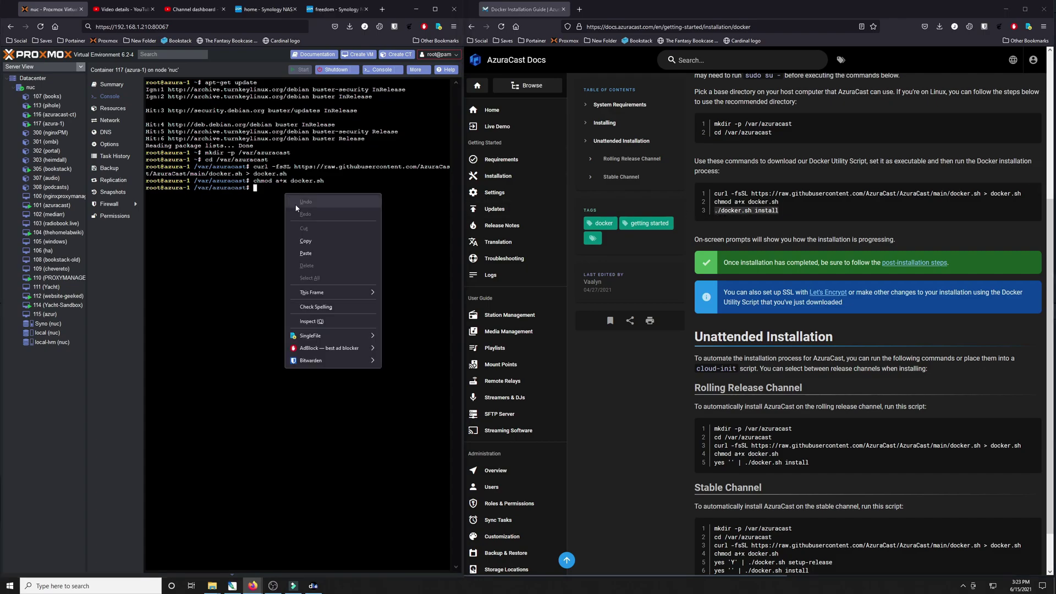
{"action": "left_click", "coordinate": [297, 254]}
- Start the install, answering y to install Docker, Docker Compose and stable releases
{"action": "key", "text": "Return"}
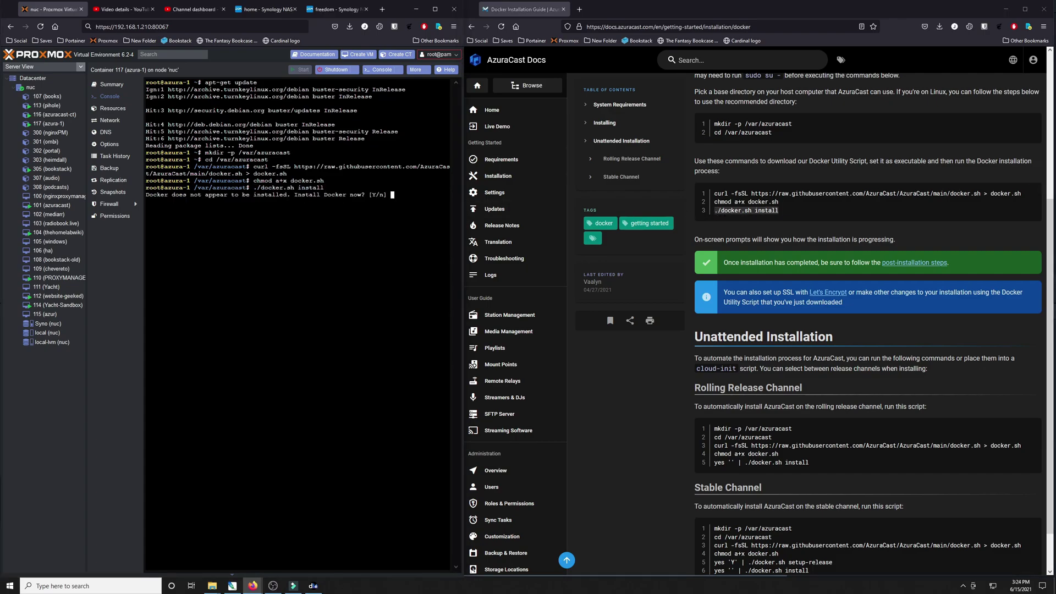
{"action": "type", "text": "y"}
{"action": "key", "text": "Return"}
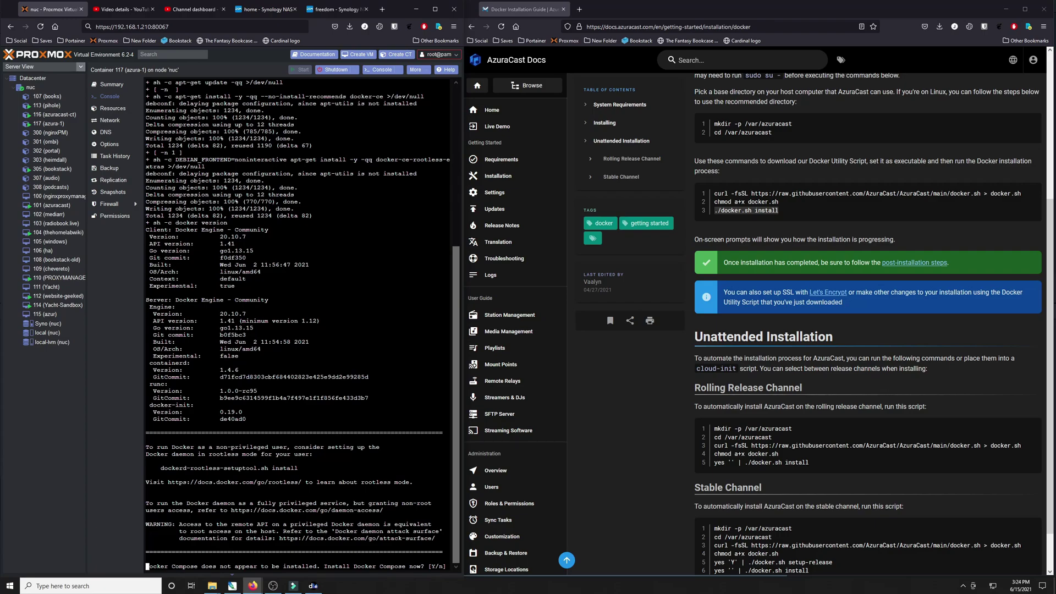
{"action": "type", "text": "y"}
{"action": "key", "text": "Return"}
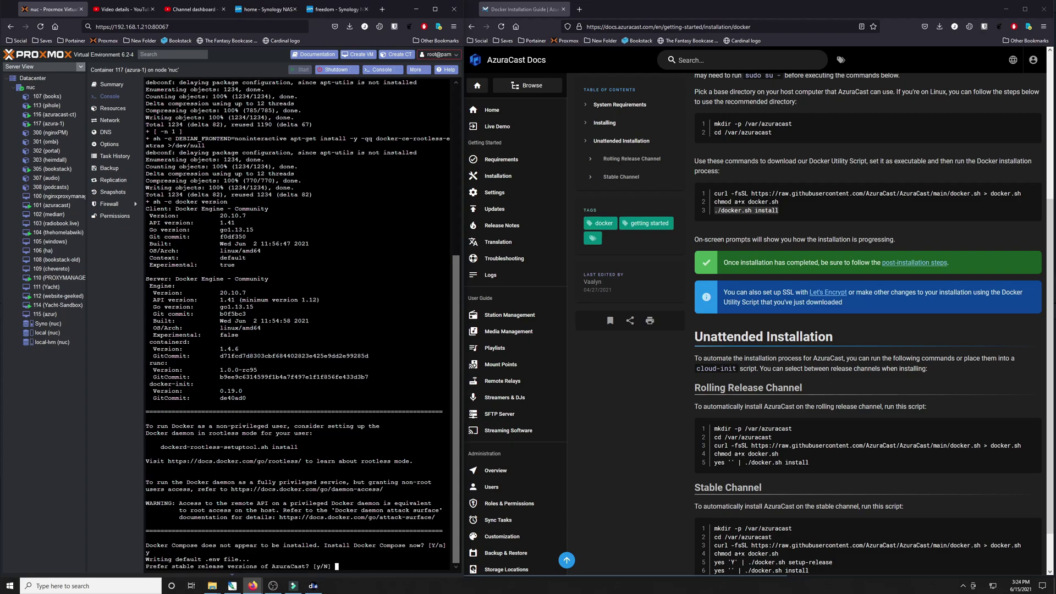
{"action": "type", "text": "y"}
{"action": "key", "text": "Return"}
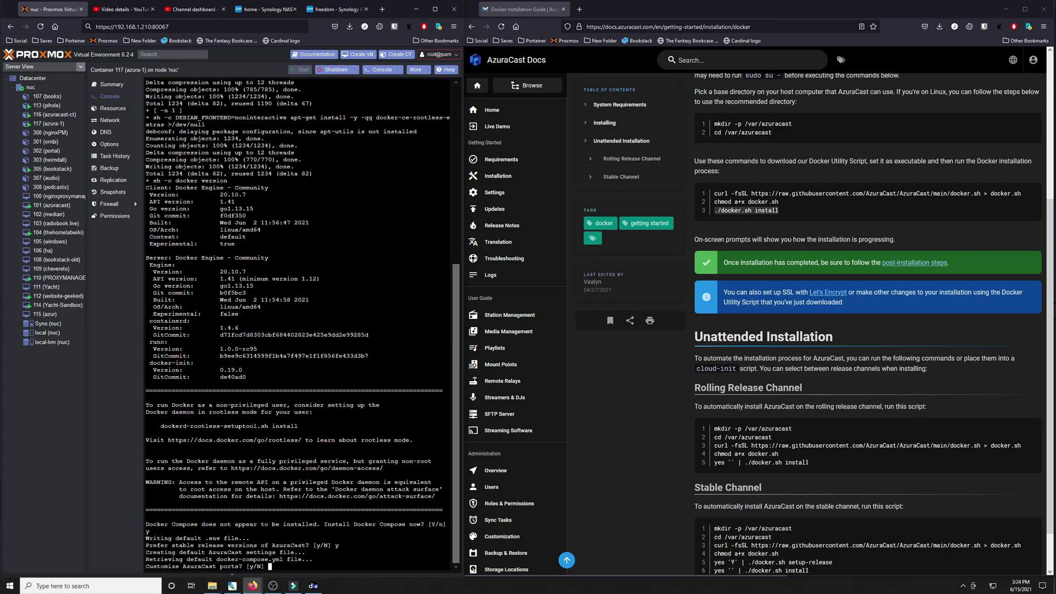
- Answer n to custom ports and LetsEncrypt, then maximize the console window
{"action": "type", "text": "n"}
{"action": "key", "text": "Return"}
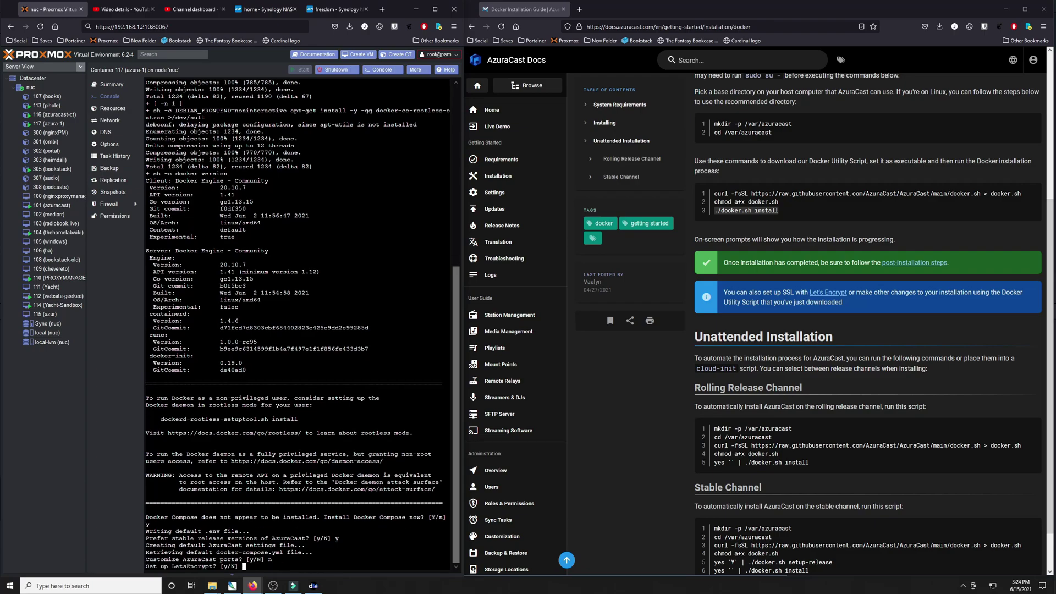
{"action": "type", "text": "n"}
{"action": "key", "text": "Return"}
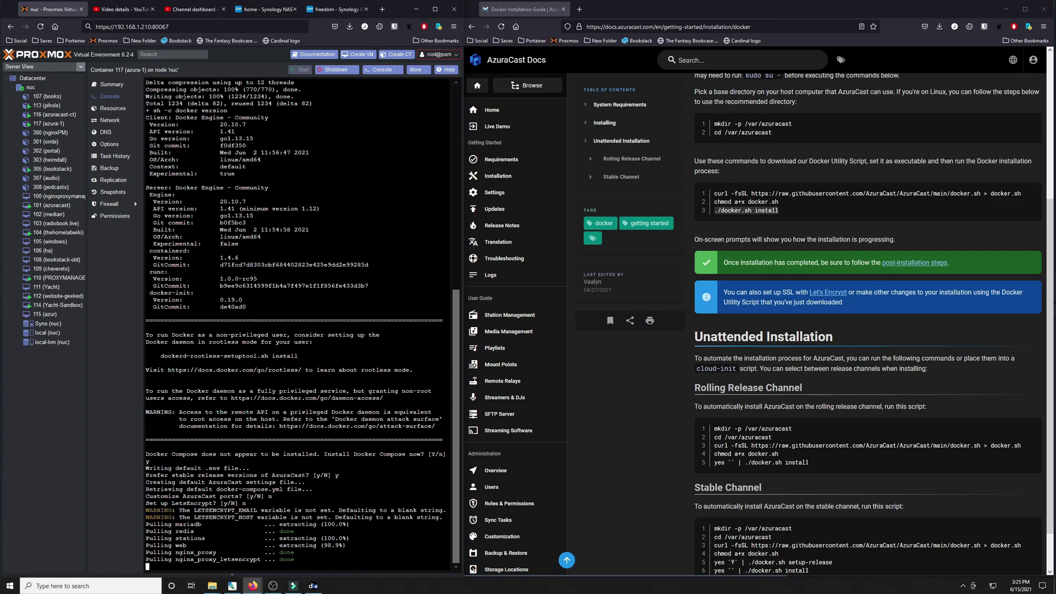
{"action": "key", "text": "super+Up"}
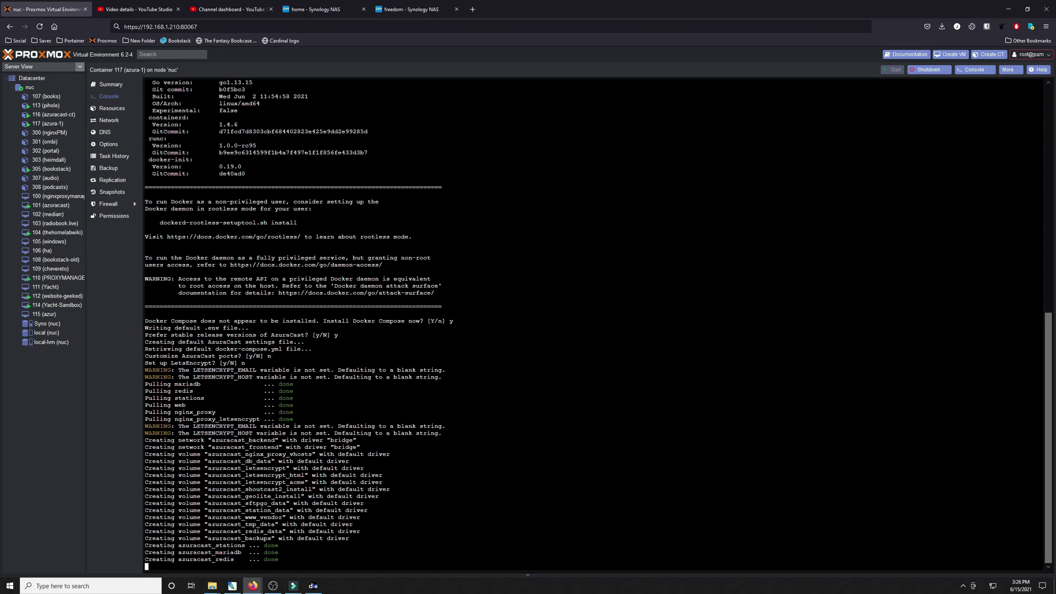
- Run ip addr and select eth0's address 192.168.1.40
{"action": "key", "text": "F11"}
{"action": "key", "text": "F11"}
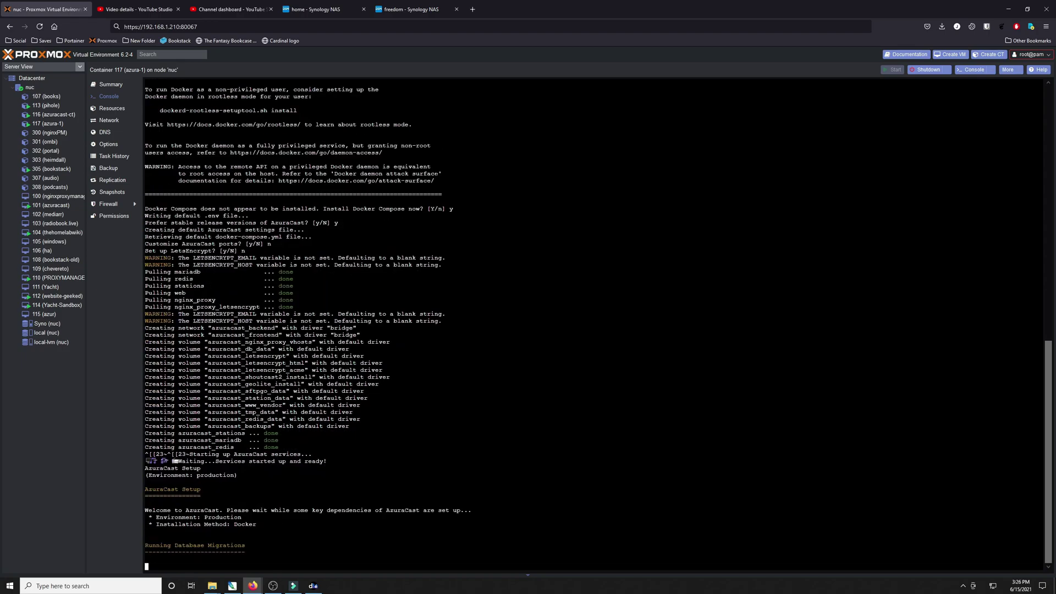
{"action": "type", "text": "ip adr"}
{"action": "key", "text": "Return"}
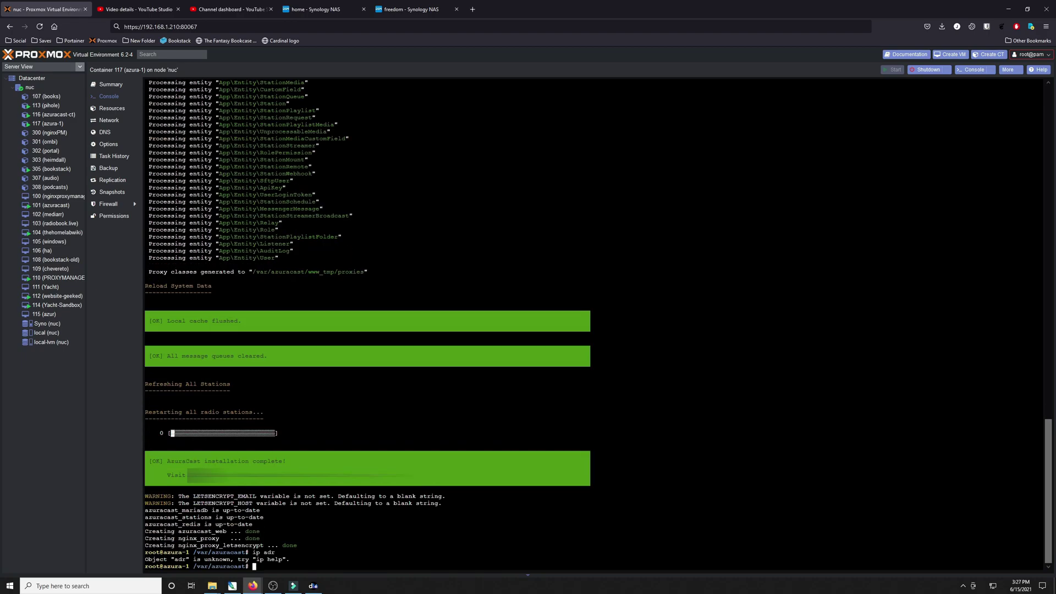
{"action": "type", "text": "ip addr"}
{"action": "key", "text": "Return"}
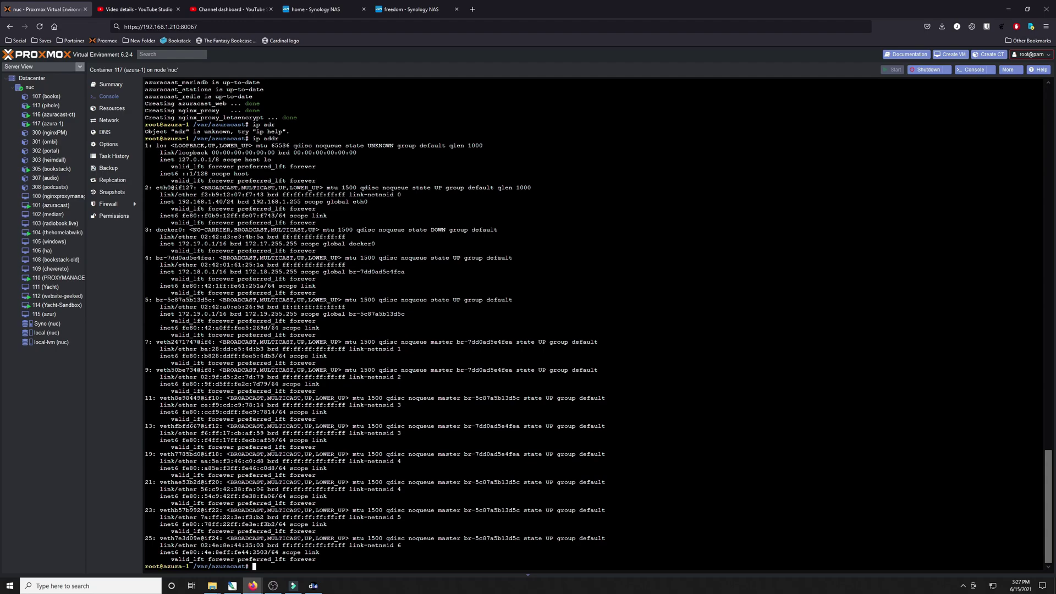
{"action": "left_click_drag", "start_coordinate": [219, 202], "coordinate": [193, 195]}
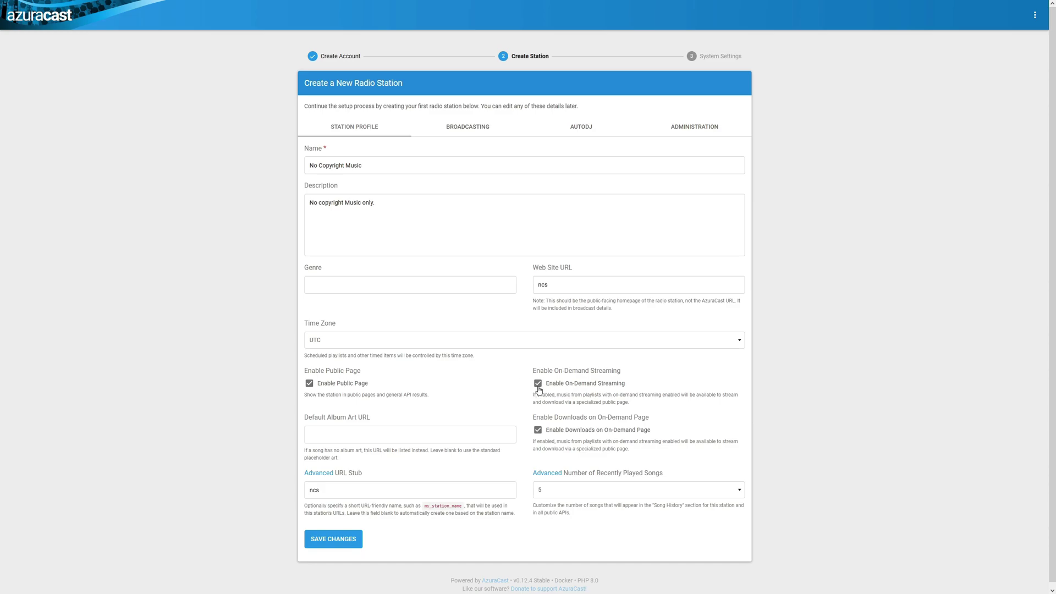
- Save the No Copyright Music station profile with URL stub ncs
{"action": "left_click", "coordinate": [354, 543]}
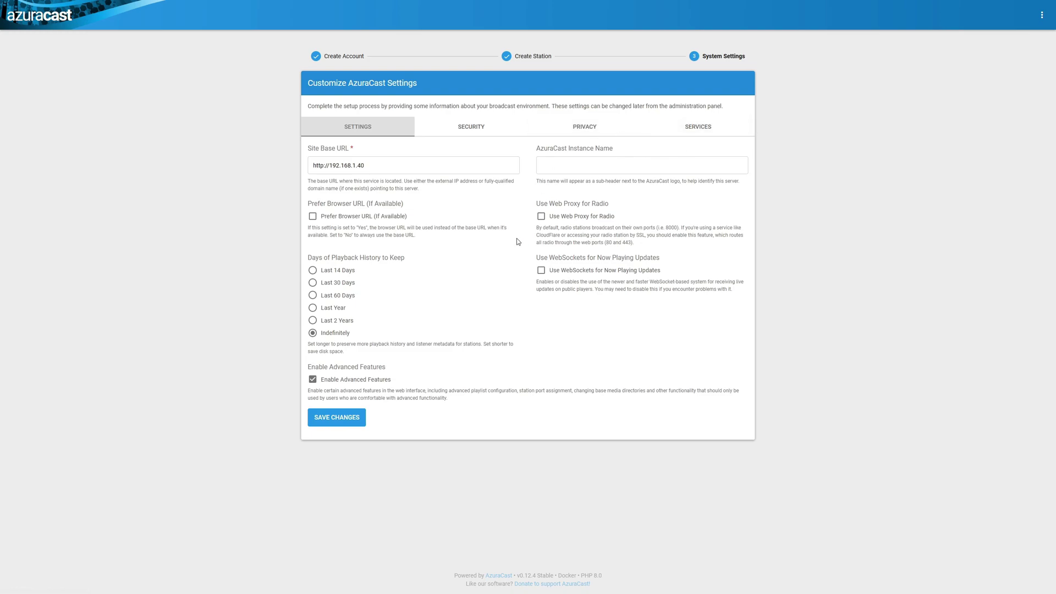
{"action": "left_click", "coordinate": [349, 419]}
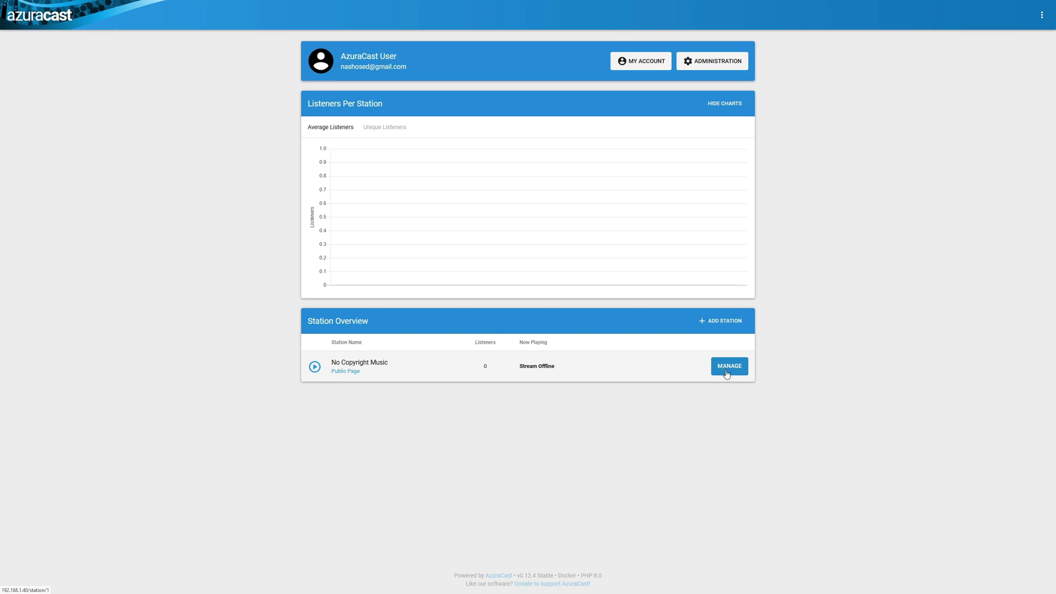
- Go to the No Copyright Music station's management page and its Music Files library
{"action": "left_click", "coordinate": [728, 372]}
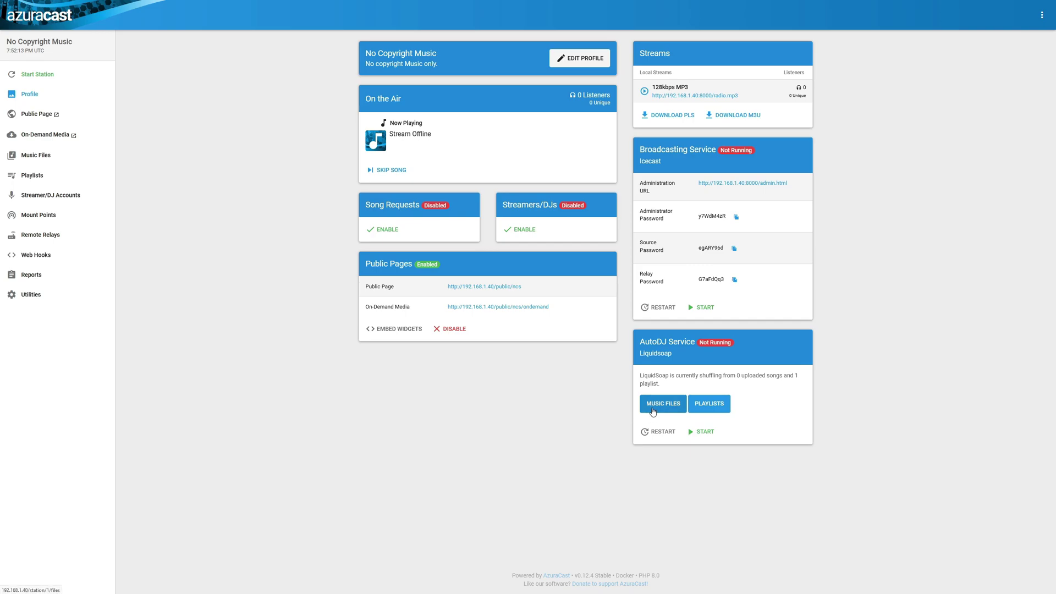
{"action": "left_click", "coordinate": [653, 411]}
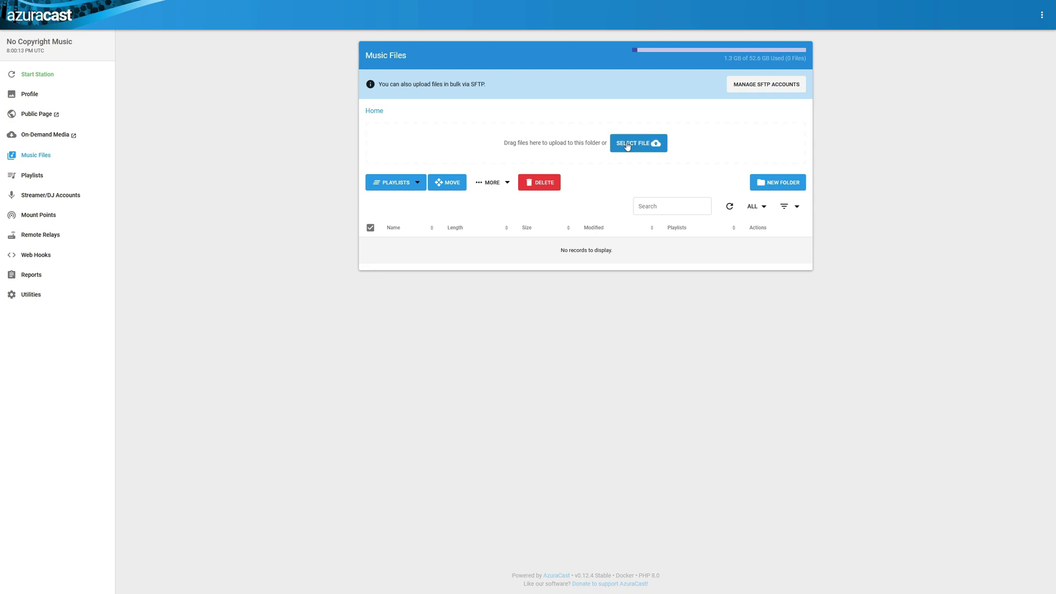
- Upload every numbered mp3, from track 001 through the last, from the local music folder
{"action": "left_click", "coordinate": [627, 146]}
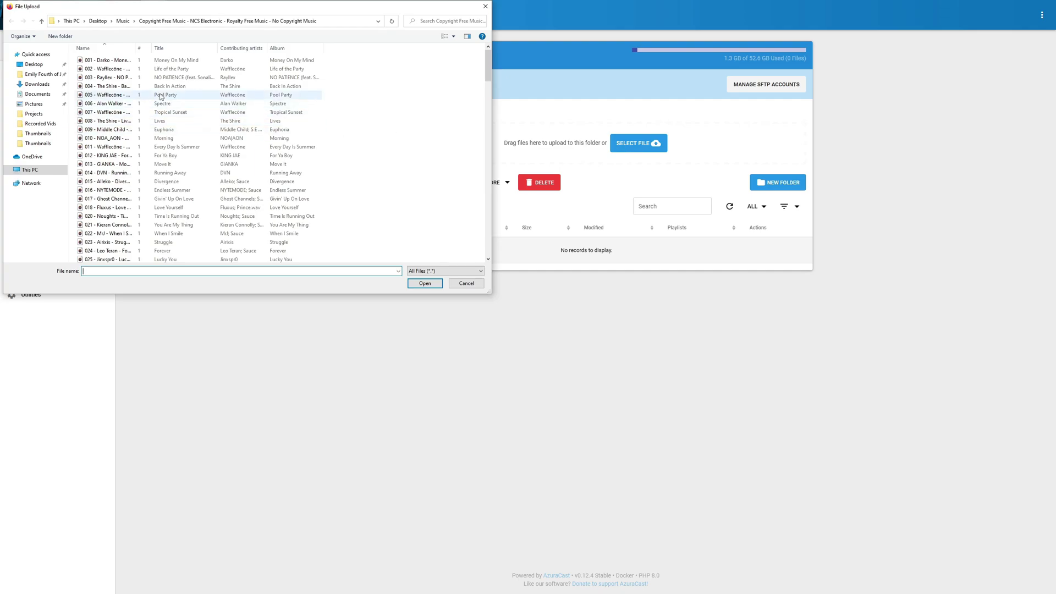
{"action": "left_click", "coordinate": [110, 61]}
{"action": "scroll", "coordinate": [111, 190], "scroll_direction": "down", "scroll_amount": 10}
{"action": "scroll", "coordinate": [111, 191], "scroll_direction": "down", "scroll_amount": 20}
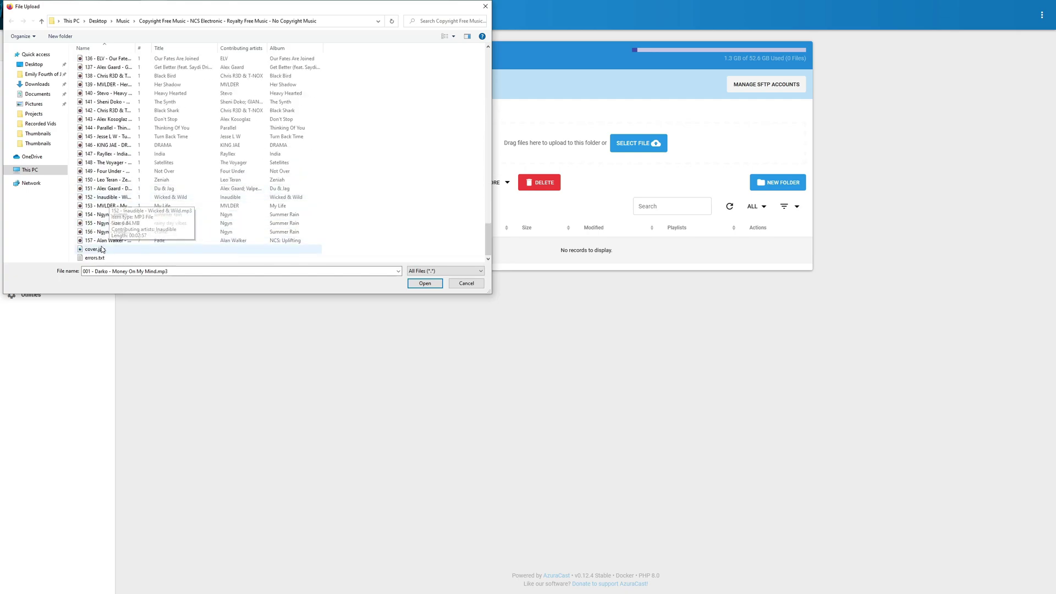
{"action": "left_click", "coordinate": [105, 241], "text": "shift"}
{"action": "left_click", "coordinate": [416, 284]}
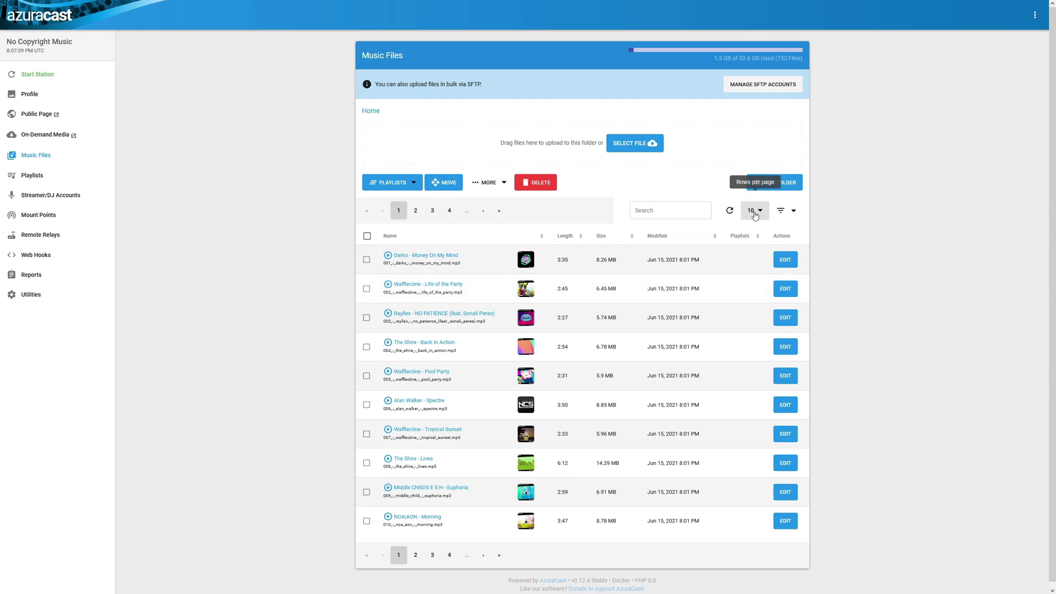
- Set rows per page to All and tick select-all for the 133 tracks
{"action": "left_click_drag", "start_coordinate": [777, 58], "coordinate": [799, 61]}
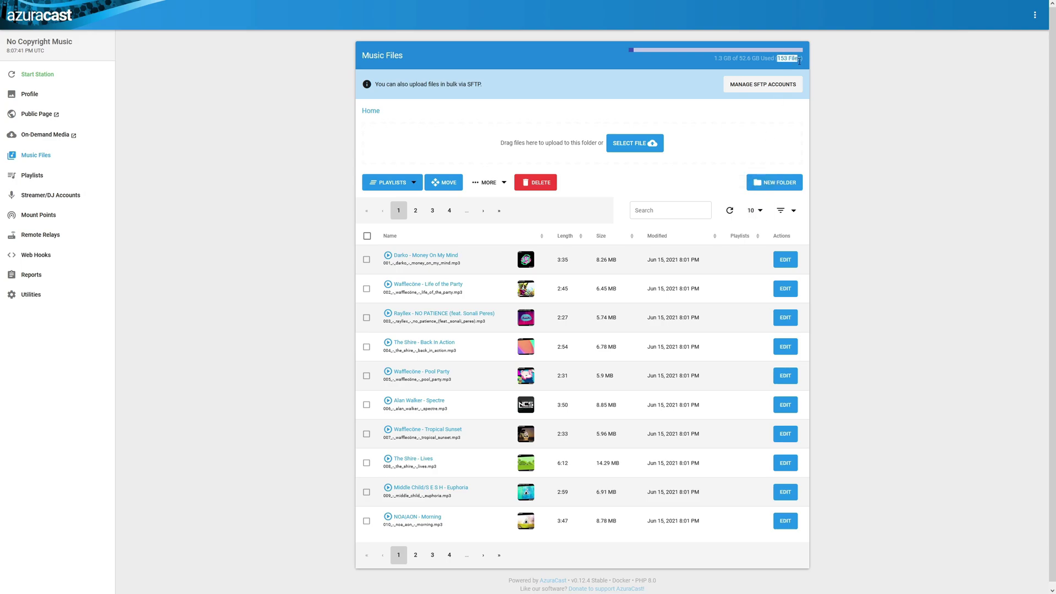
{"action": "left_click", "coordinate": [753, 211]}
{"action": "left_click", "coordinate": [752, 292]}
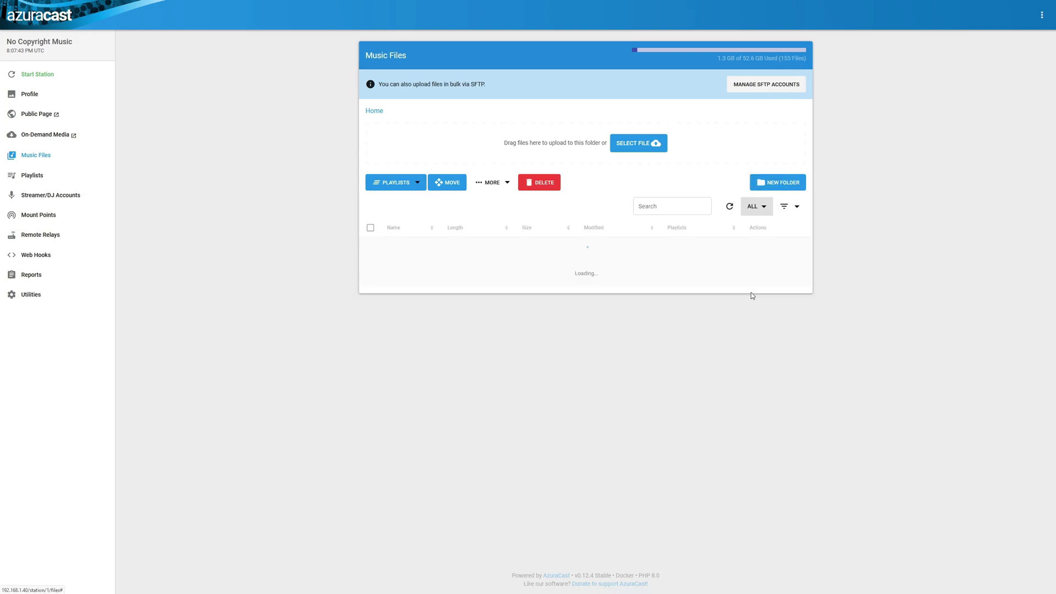
{"action": "left_click", "coordinate": [367, 228]}
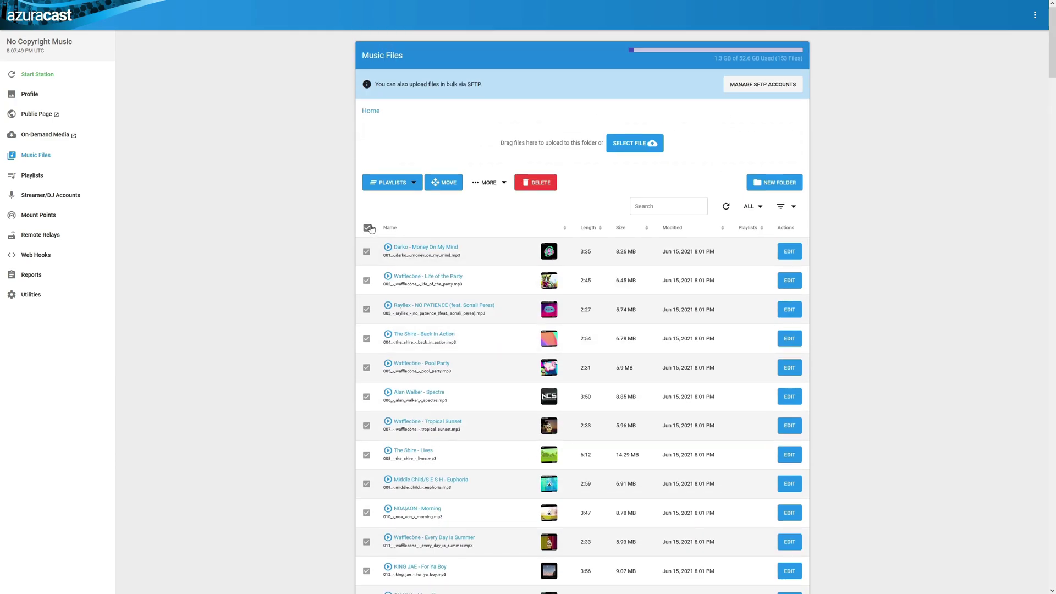
- Assign the selected uploaded tracks to the default playlist and save
{"action": "left_click", "coordinate": [412, 183]}
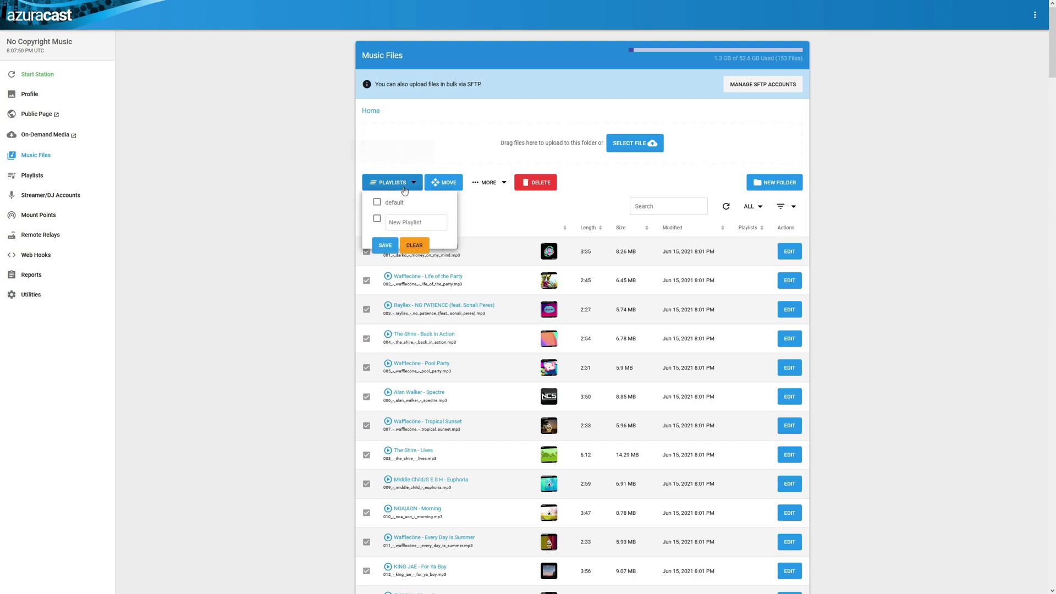
{"action": "left_click", "coordinate": [377, 202]}
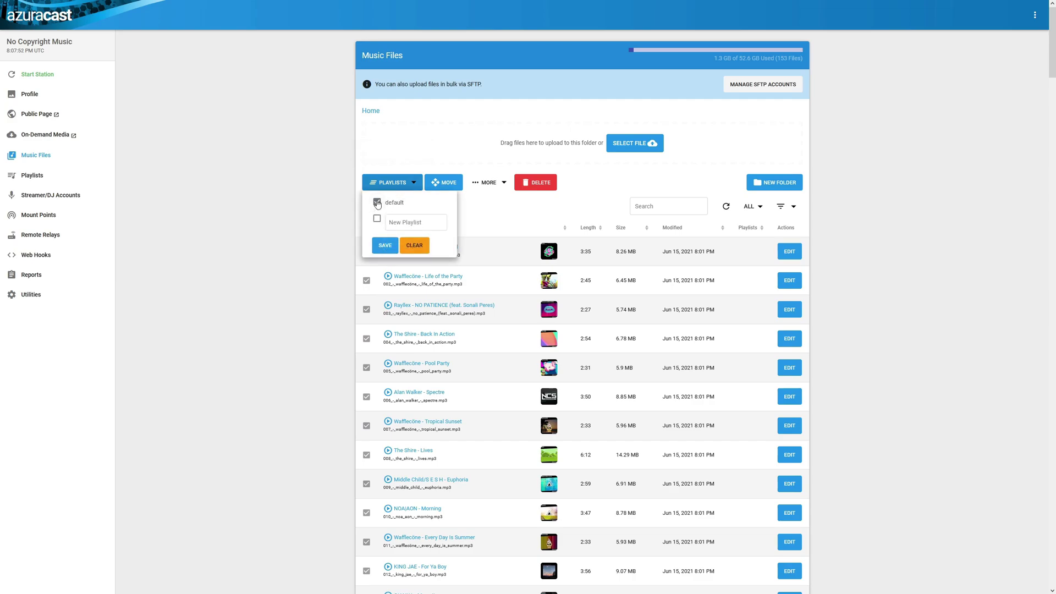
{"action": "left_click", "coordinate": [385, 247]}
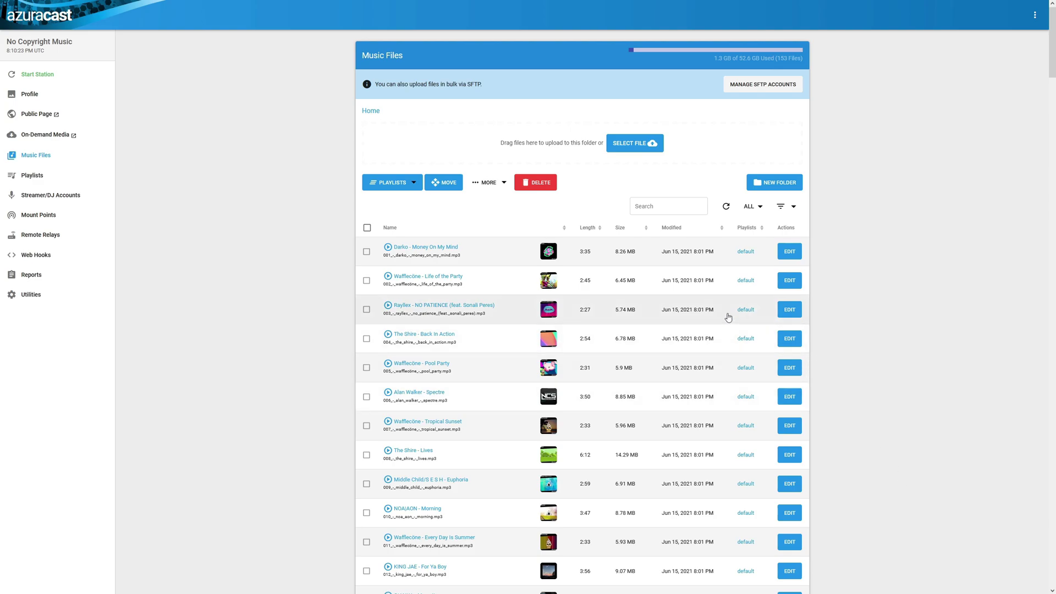
- Start the station and go back to its Profile dashboard showing Icecast and AutoDJ running
{"action": "left_click", "coordinate": [41, 75]}
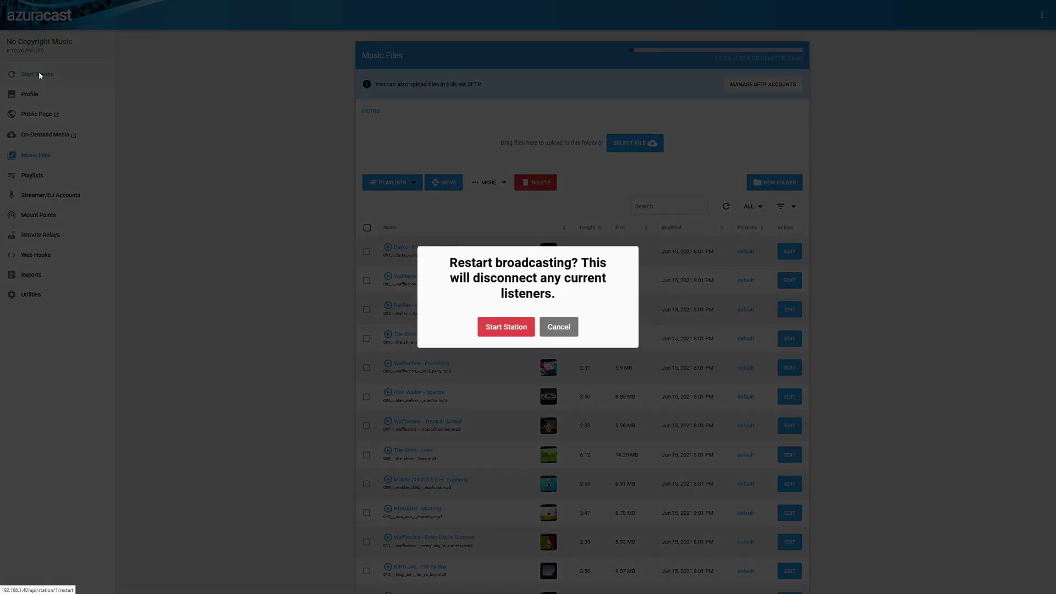
{"action": "left_click", "coordinate": [495, 329]}
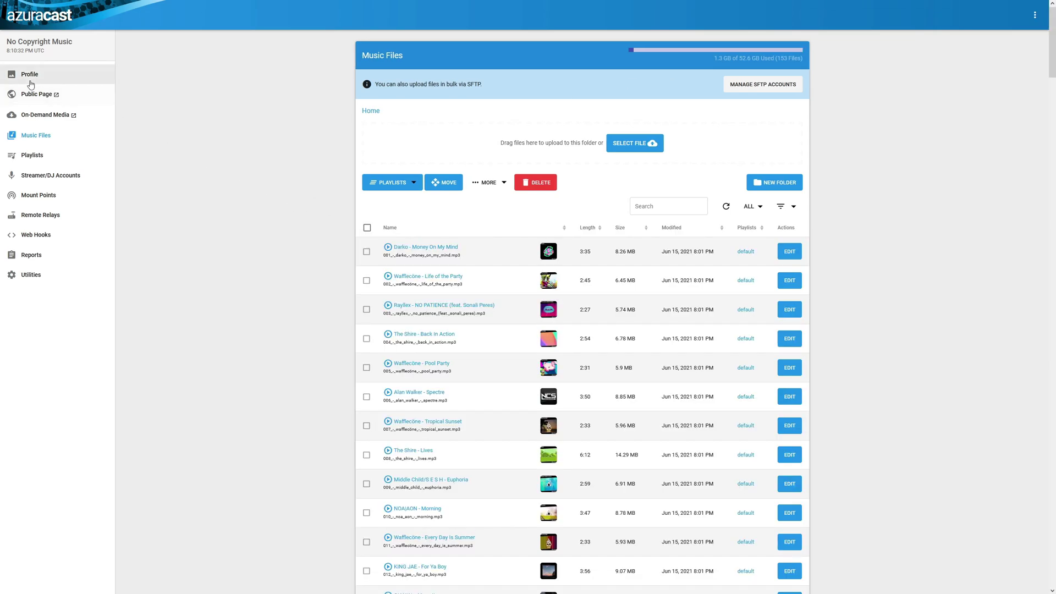
{"action": "left_click", "coordinate": [32, 74]}
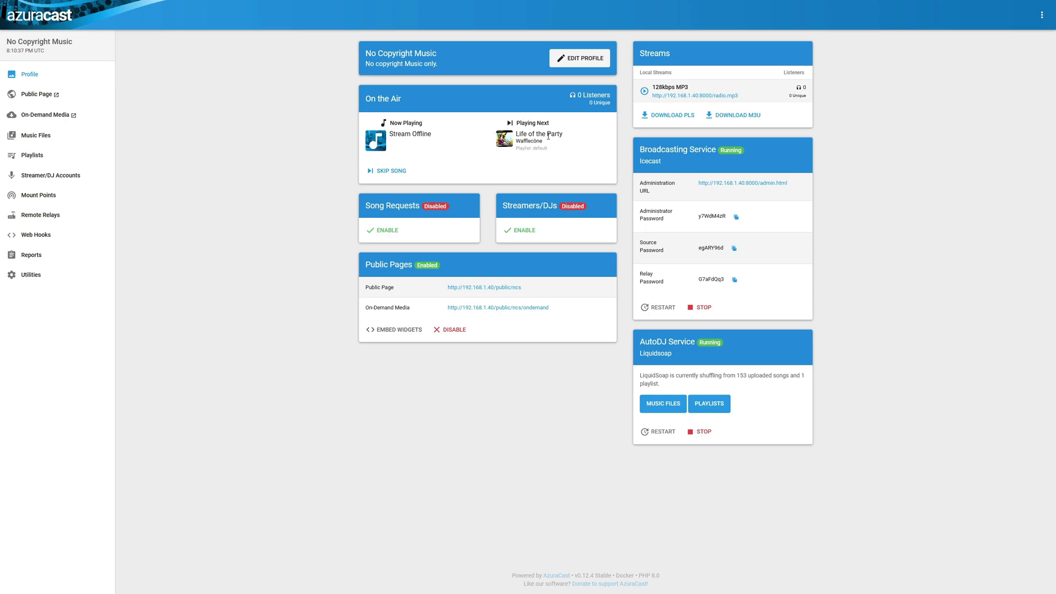
{"action": "left_click", "coordinate": [490, 288]}
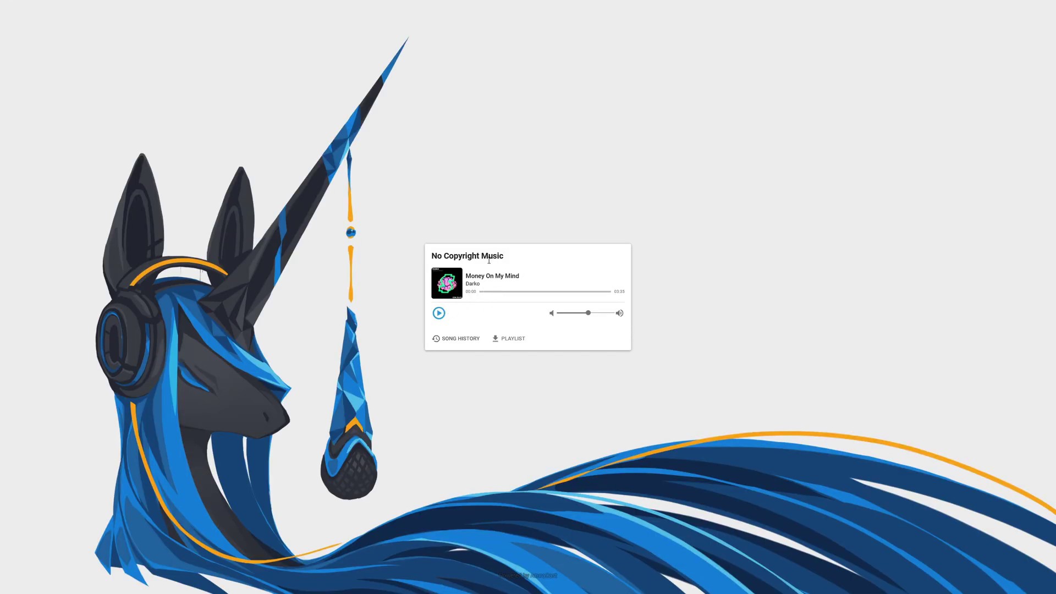
{"action": "left_click", "coordinate": [439, 313]}
{"action": "key", "text": "ctrl+Tab"}
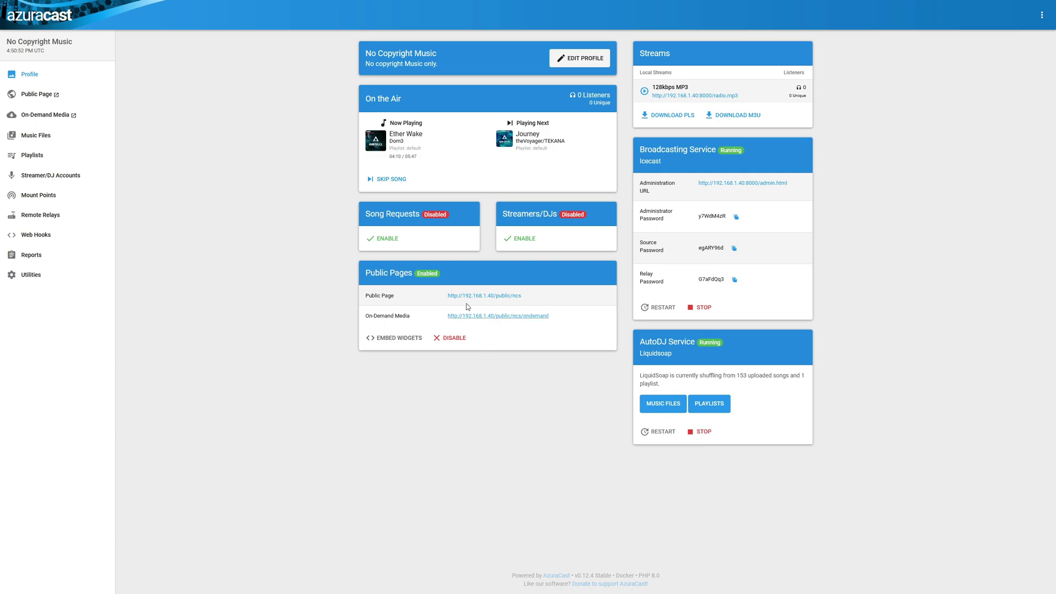
- Enable Song Requests on the station's profile and confirm
{"action": "left_click", "coordinate": [387, 239]}
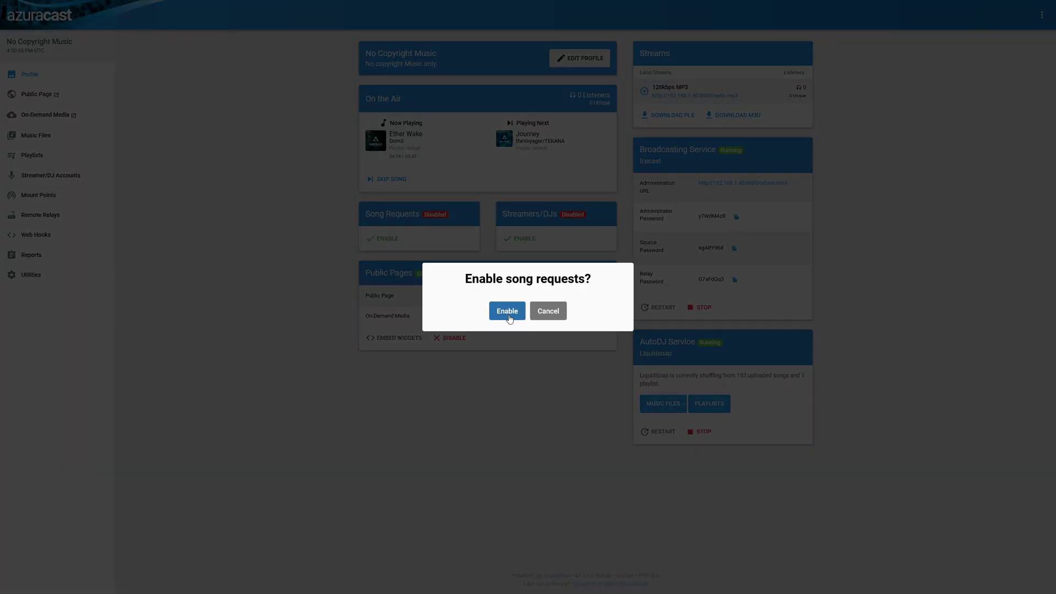
{"action": "left_click", "coordinate": [508, 312]}
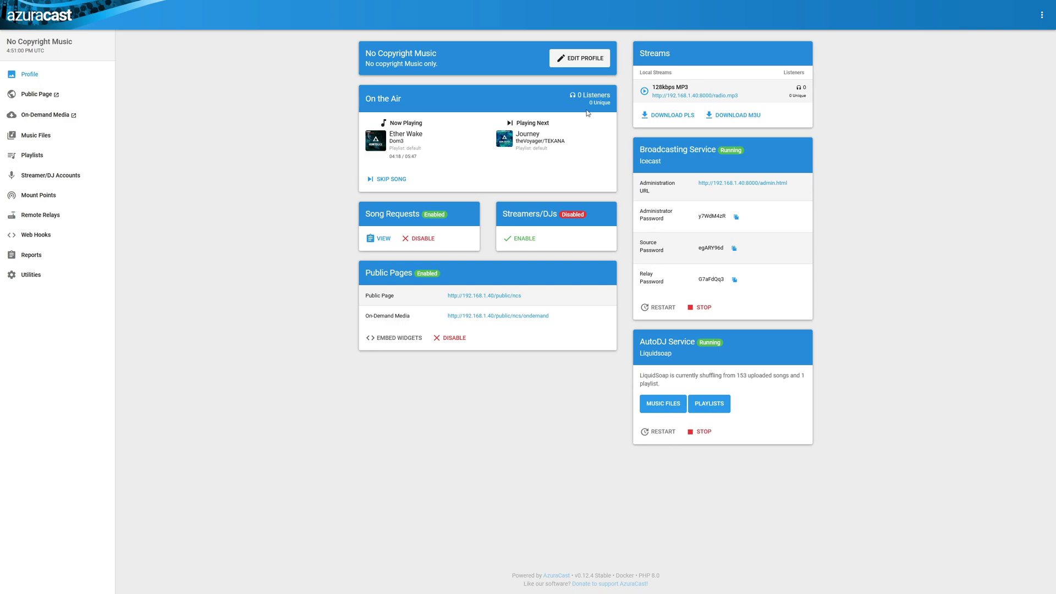
- On the station profile's AutoDJ tab, set the AutoDJ Queue Length value to 1
{"action": "left_click", "coordinate": [571, 65]}
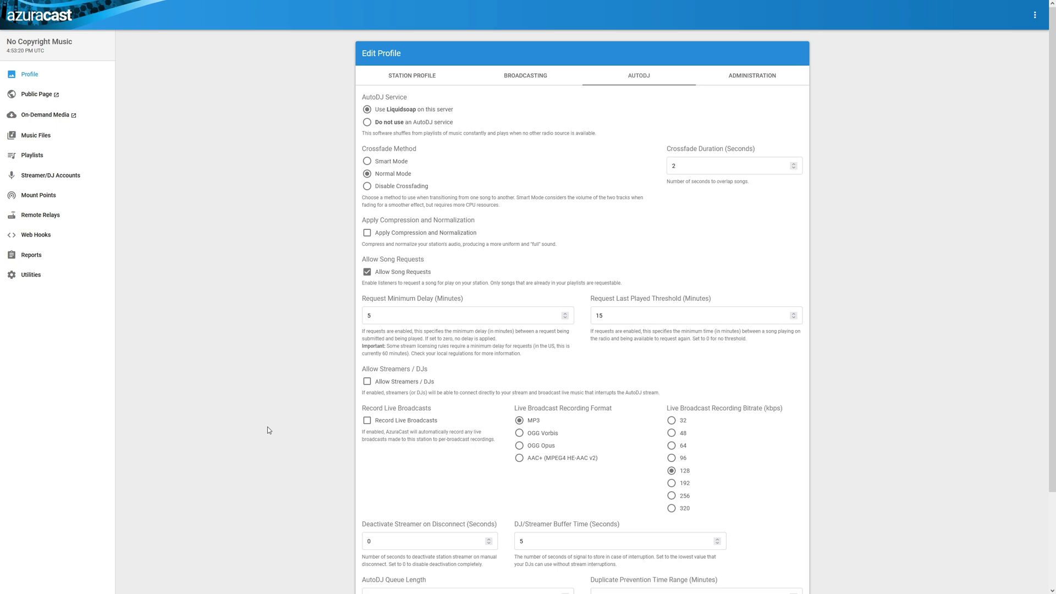
{"action": "scroll", "coordinate": [267, 427], "scroll_direction": "down", "scroll_amount": 2}
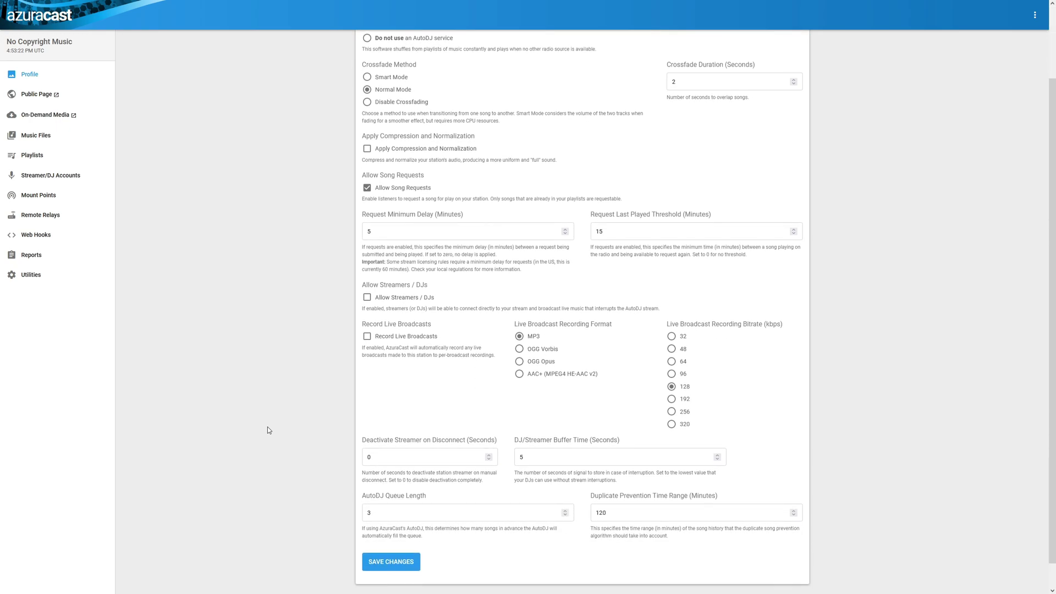
{"action": "scroll", "coordinate": [268, 430], "scroll_direction": "down", "scroll_amount": 1}
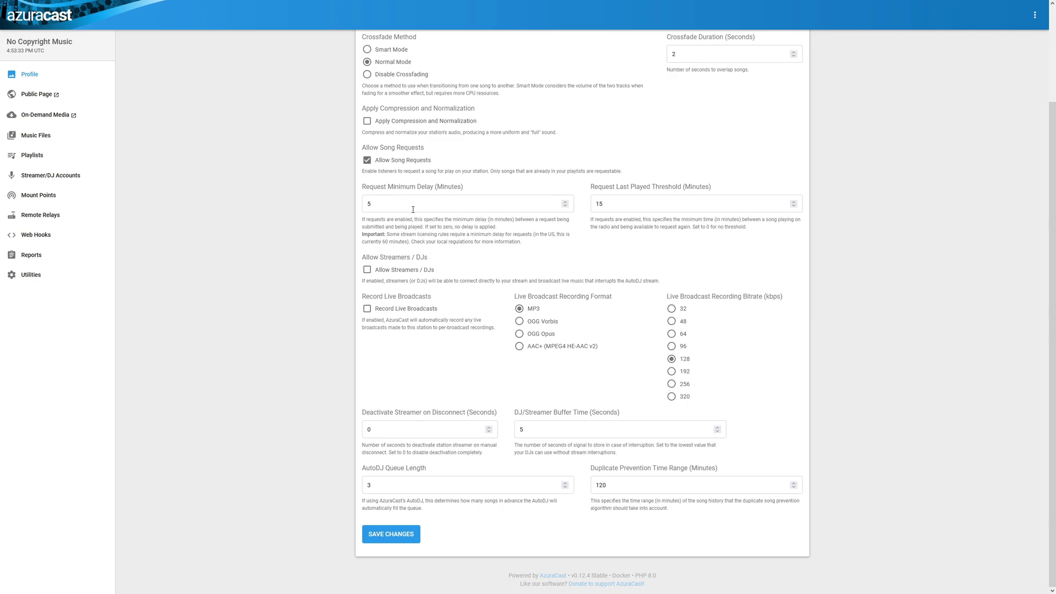
{"action": "double_click", "coordinate": [363, 201]}
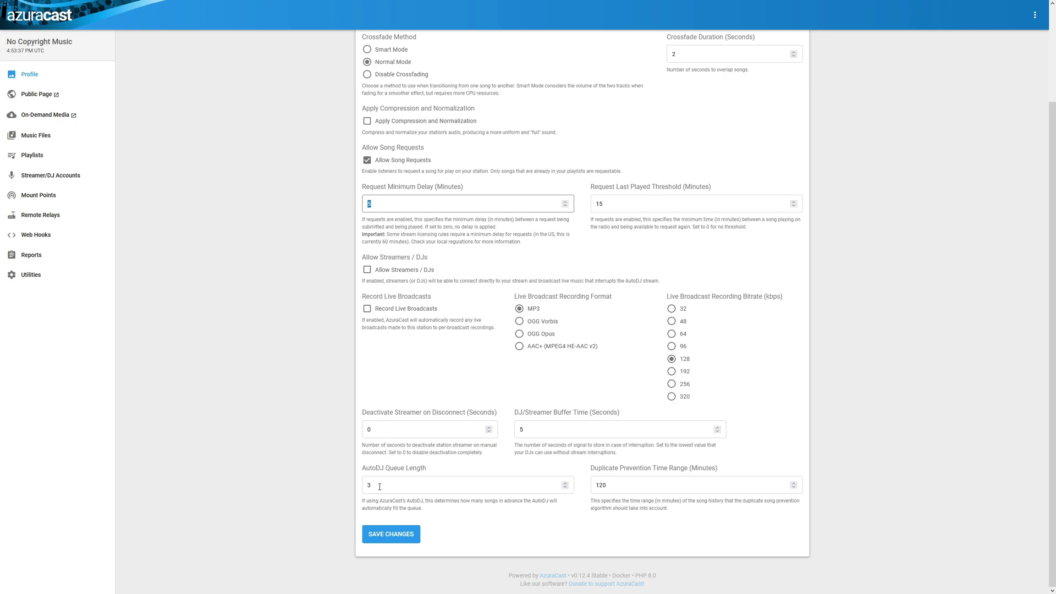
{"action": "double_click", "coordinate": [364, 479]}
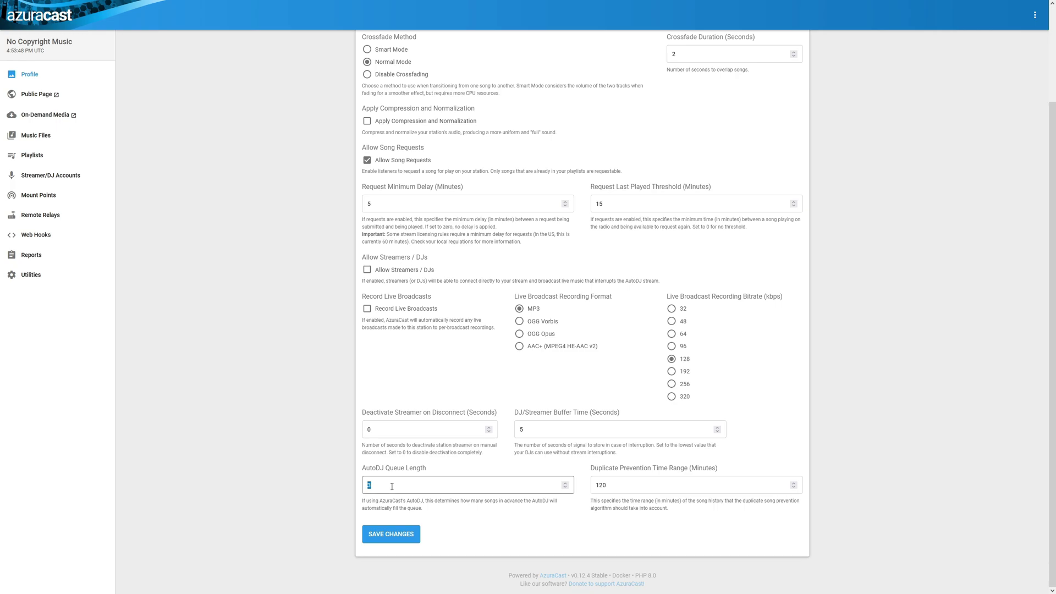
{"action": "type", "text": "1"}
{"action": "left_click", "coordinate": [325, 478]}
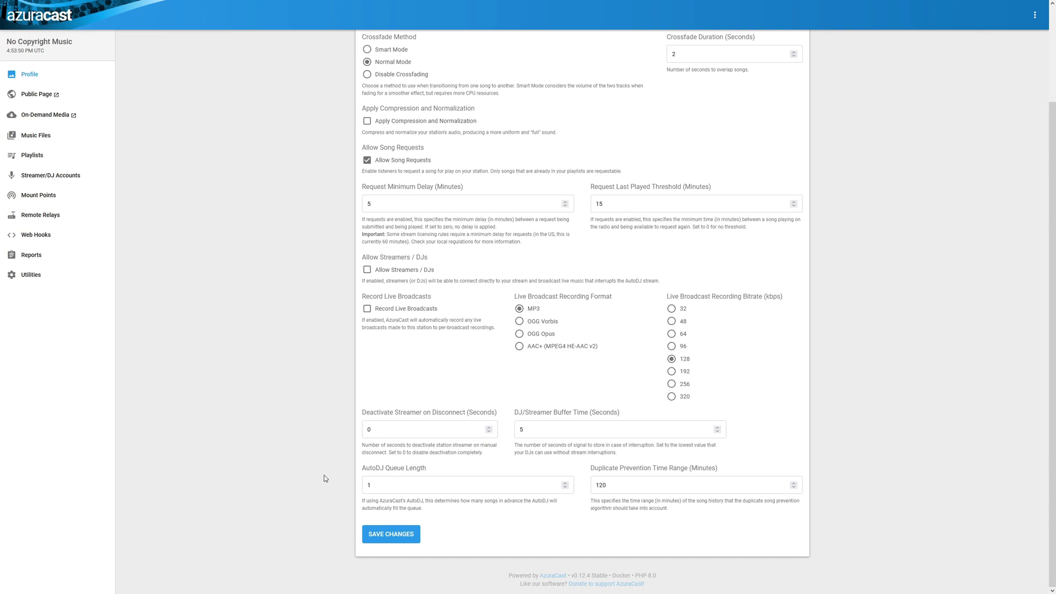
- Change Request Minimum Delay from 5 to 1 minute
{"action": "scroll", "coordinate": [324, 478], "scroll_direction": "up", "scroll_amount": 2}
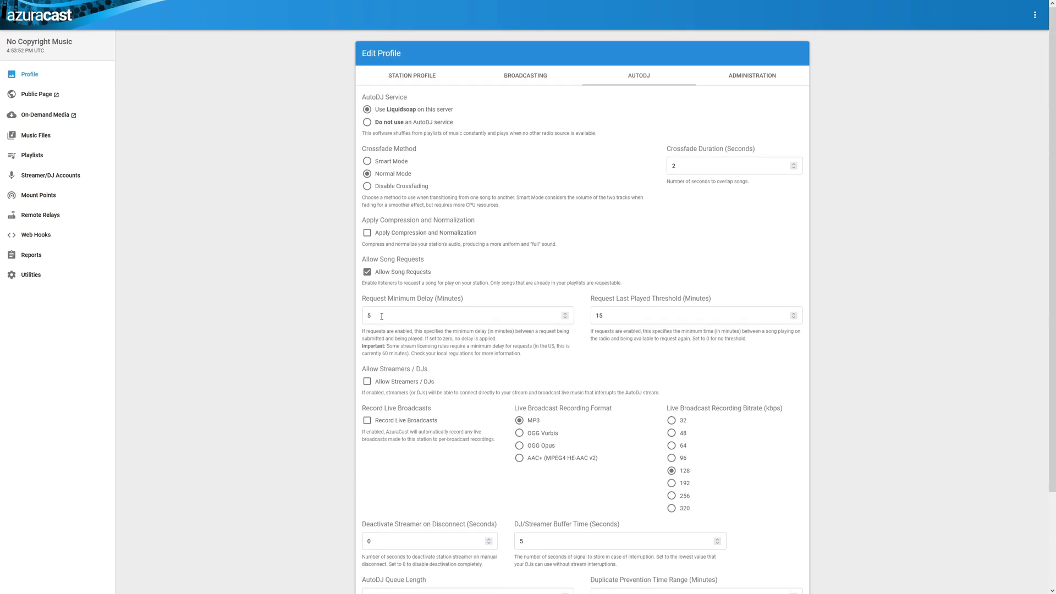
{"action": "double_click", "coordinate": [381, 316]}
{"action": "type", "text": "1"}
{"action": "left_click", "coordinate": [308, 317]}
{"action": "key", "text": "Tab"}
{"action": "scroll", "coordinate": [394, 317], "scroll_direction": "down", "scroll_amount": 2}
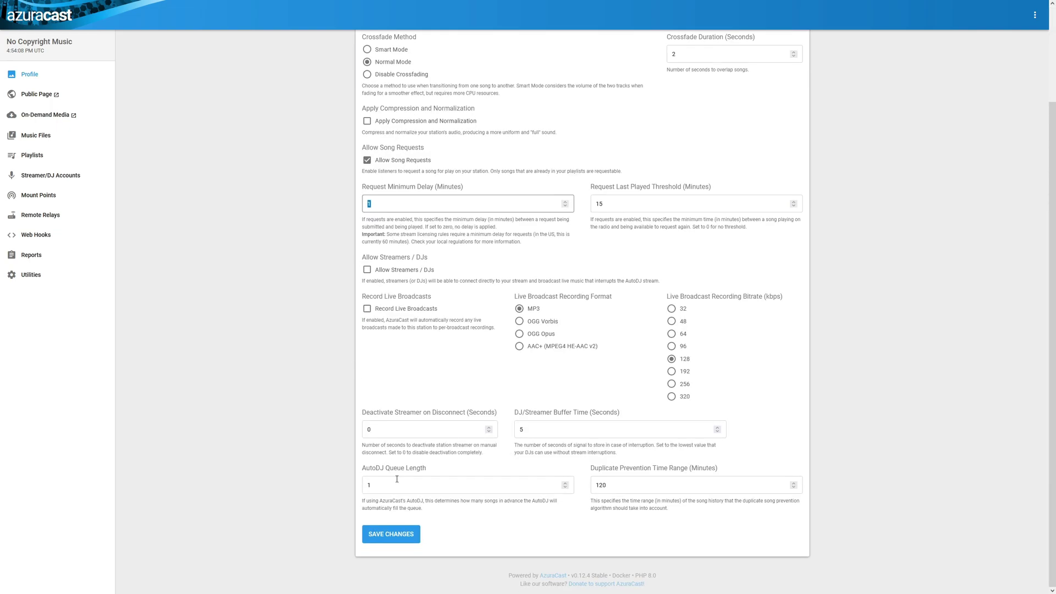
- Save the AutoDJ changes and restart broadcasting to apply them
{"action": "left_click", "coordinate": [393, 534]}
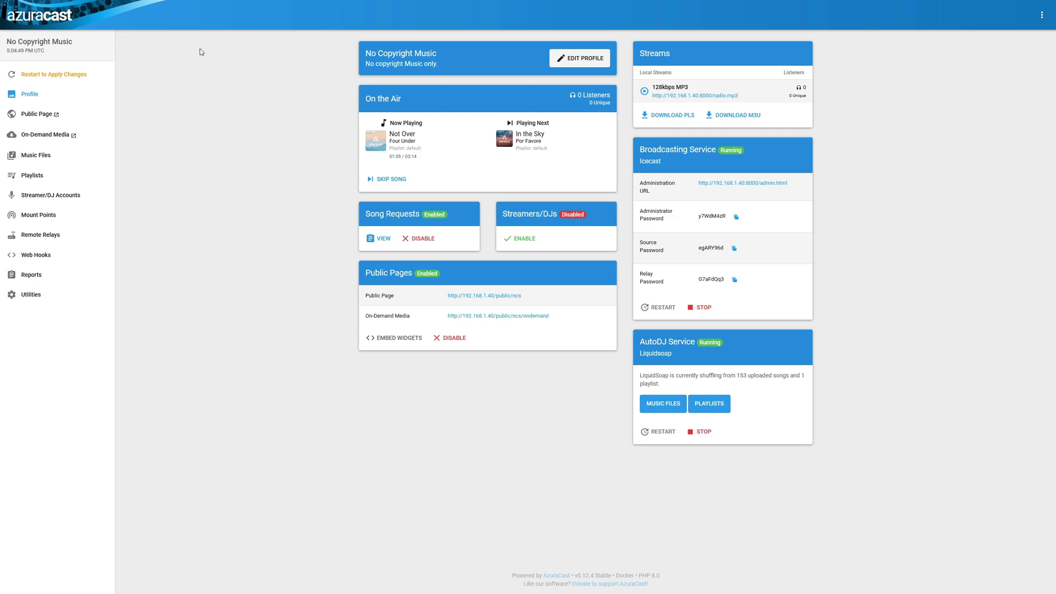
{"action": "left_click", "coordinate": [42, 80]}
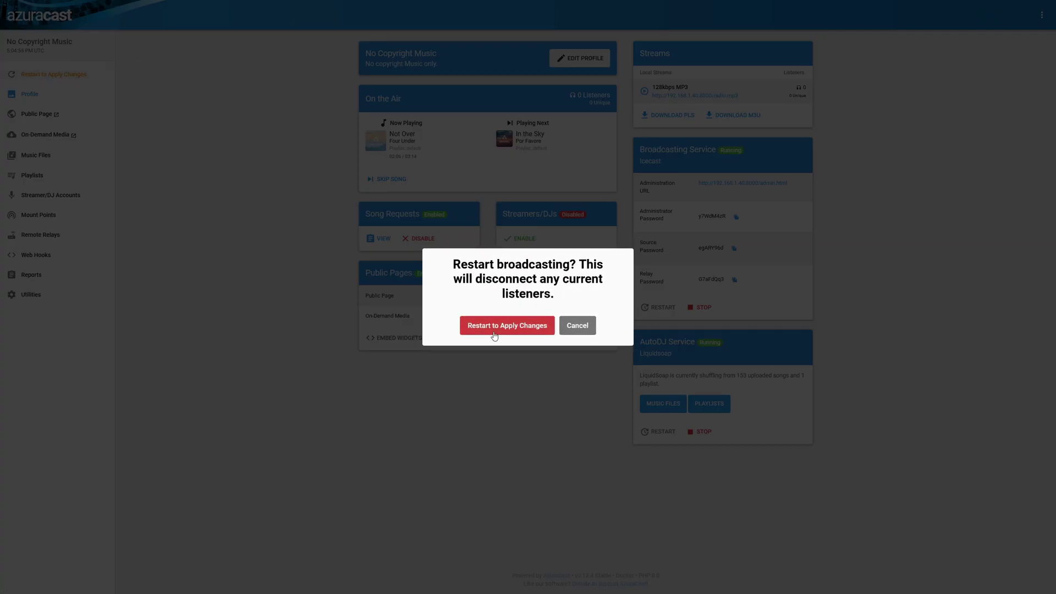
{"action": "left_click", "coordinate": [498, 327]}
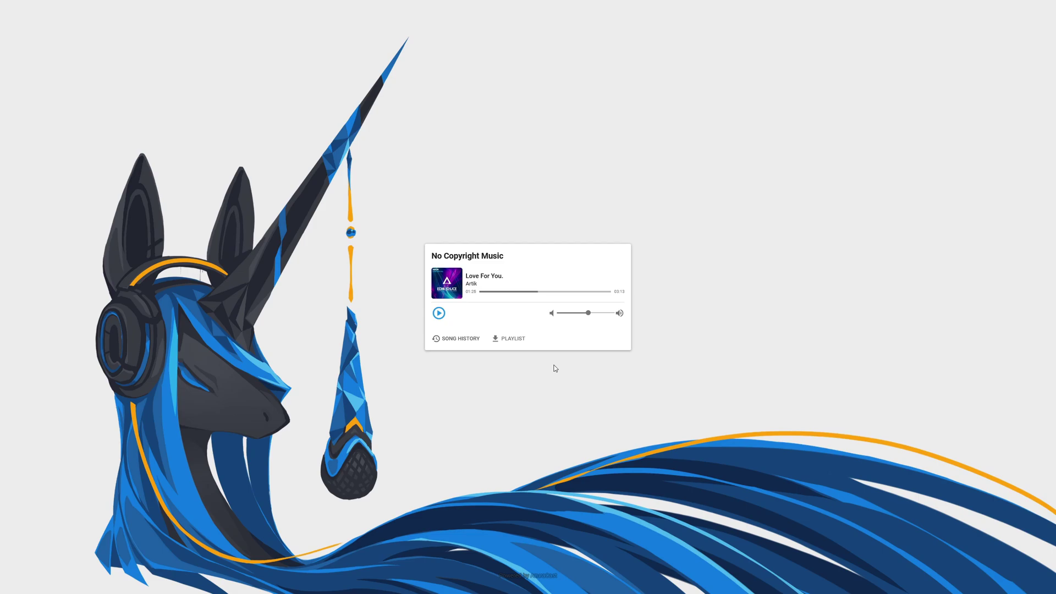
- Reload the public player and browse requestable songs, going to page 3 then showing All rows
{"action": "key", "text": "F5"}
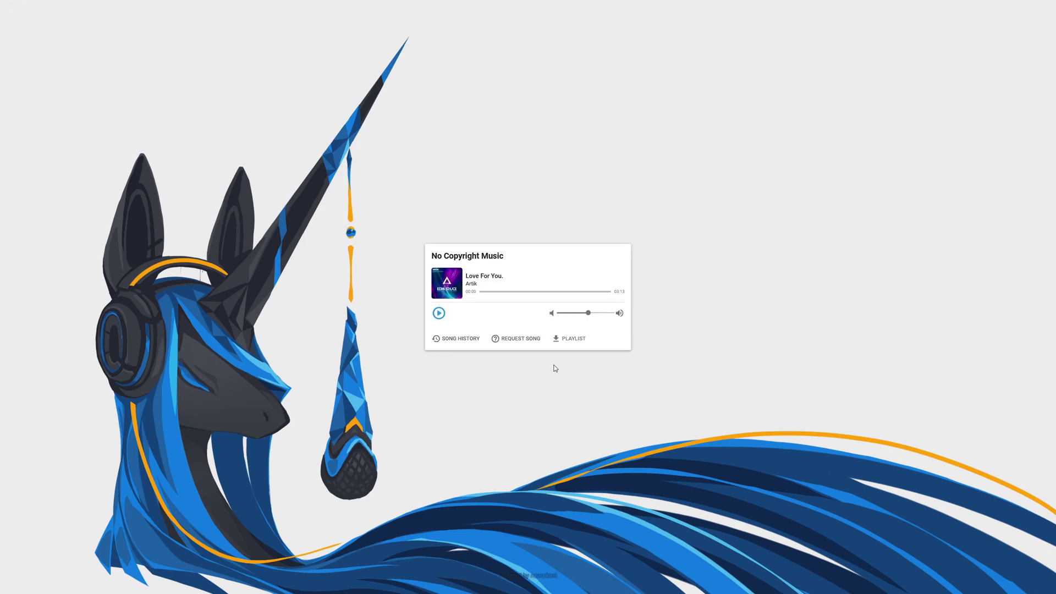
{"action": "left_click", "coordinate": [522, 344]}
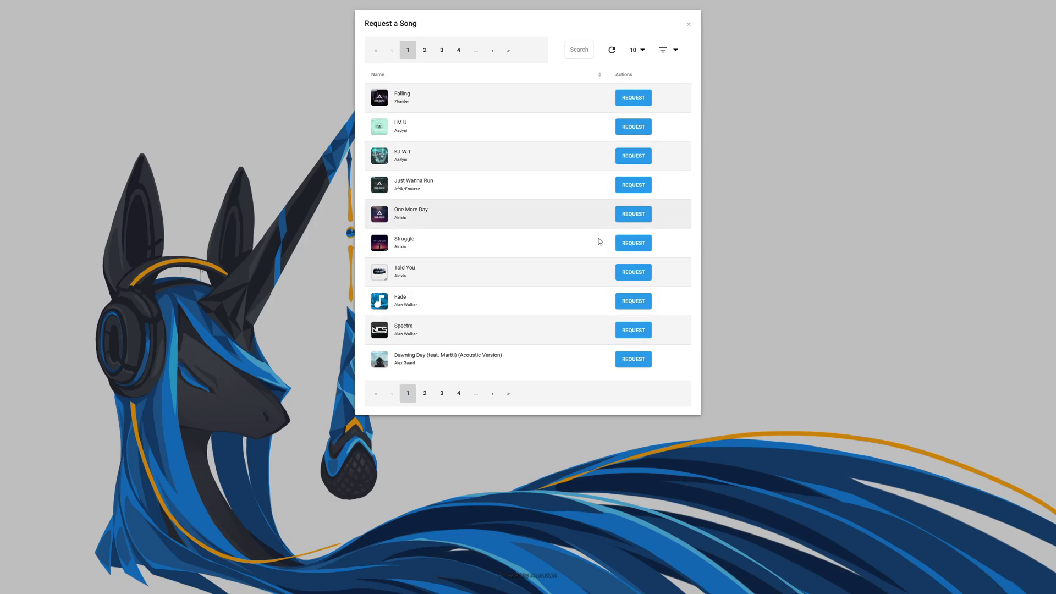
{"action": "left_click", "coordinate": [441, 394]}
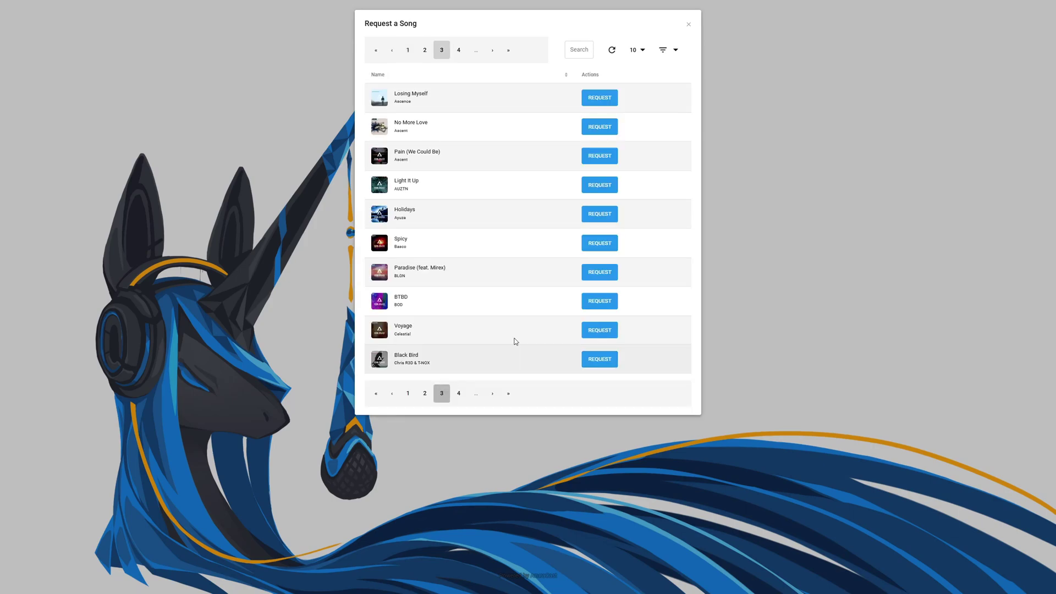
{"action": "left_click", "coordinate": [639, 51]}
{"action": "left_click", "coordinate": [639, 130]}
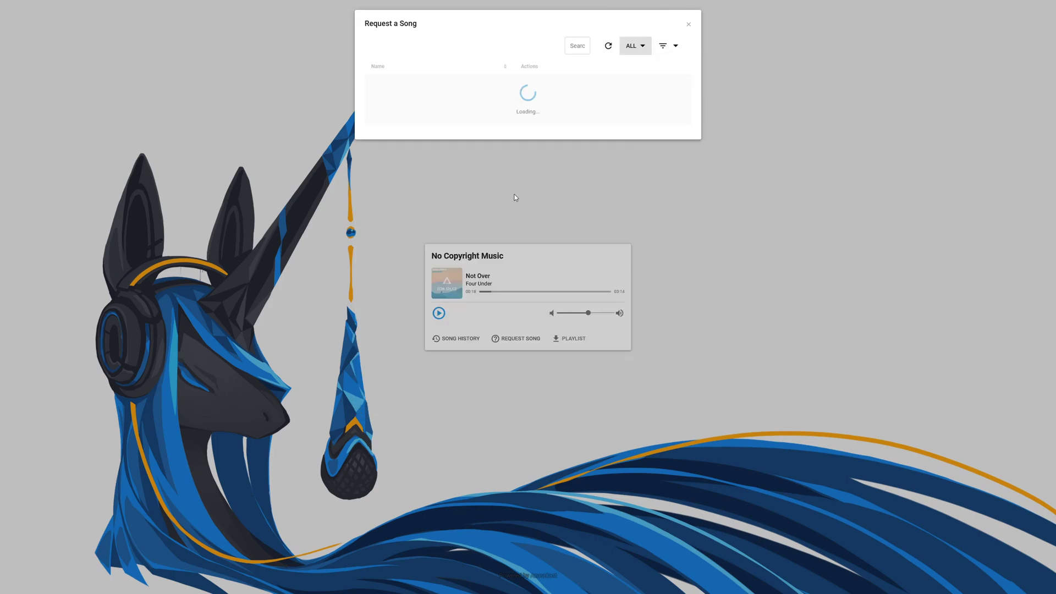
{"action": "scroll", "coordinate": [515, 196], "scroll_direction": "down", "scroll_amount": 5}
{"action": "scroll", "coordinate": [514, 196], "scroll_direction": "up", "scroll_amount": 5}
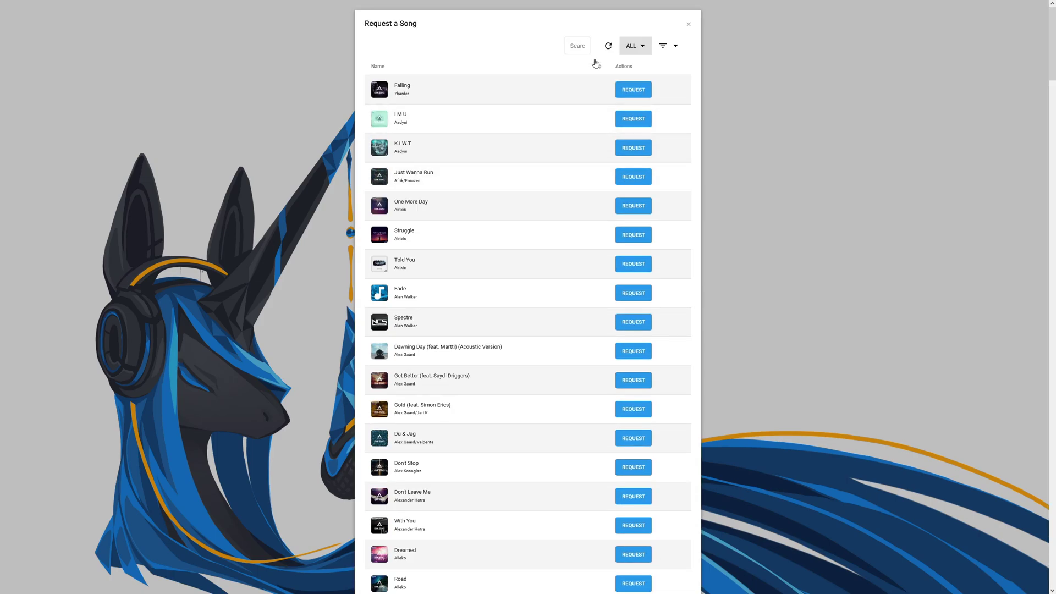
{"action": "left_click", "coordinate": [583, 45]}
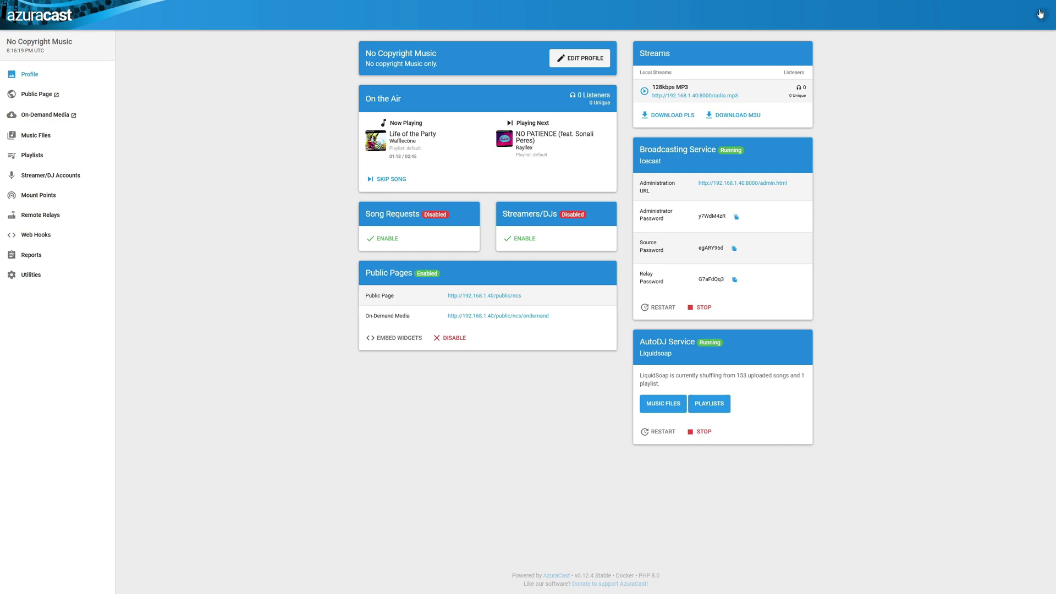
- Switch the interface to the dark theme from the top-right account menu
{"action": "left_click", "coordinate": [1041, 19]}
{"action": "left_click", "coordinate": [1000, 101]}
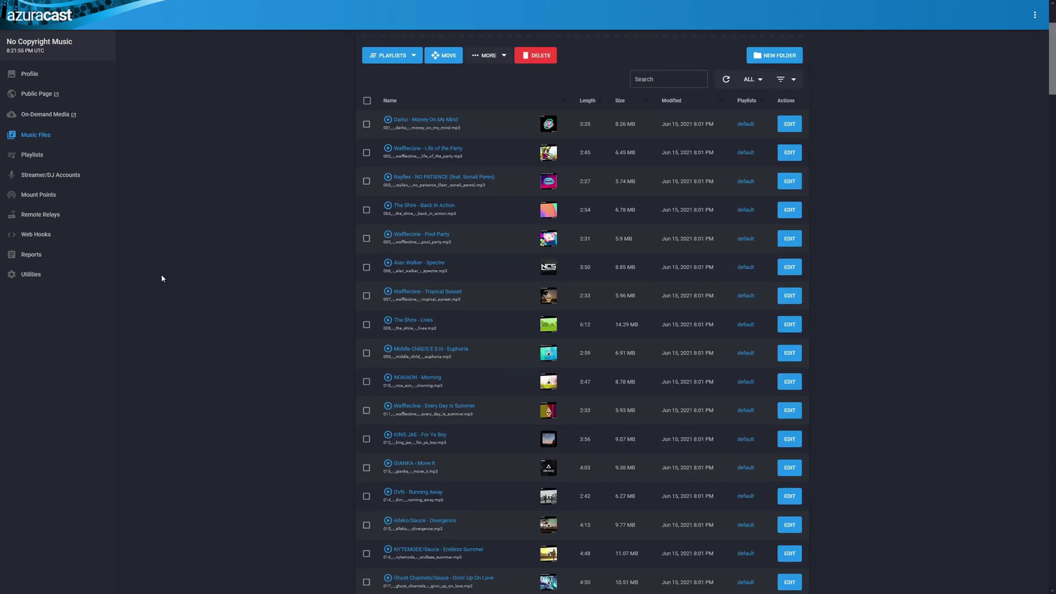
- Visit the Streamer/DJ Accounts page, then the System Administration overview
{"action": "scroll", "coordinate": [161, 278], "scroll_direction": "down", "scroll_amount": 5}
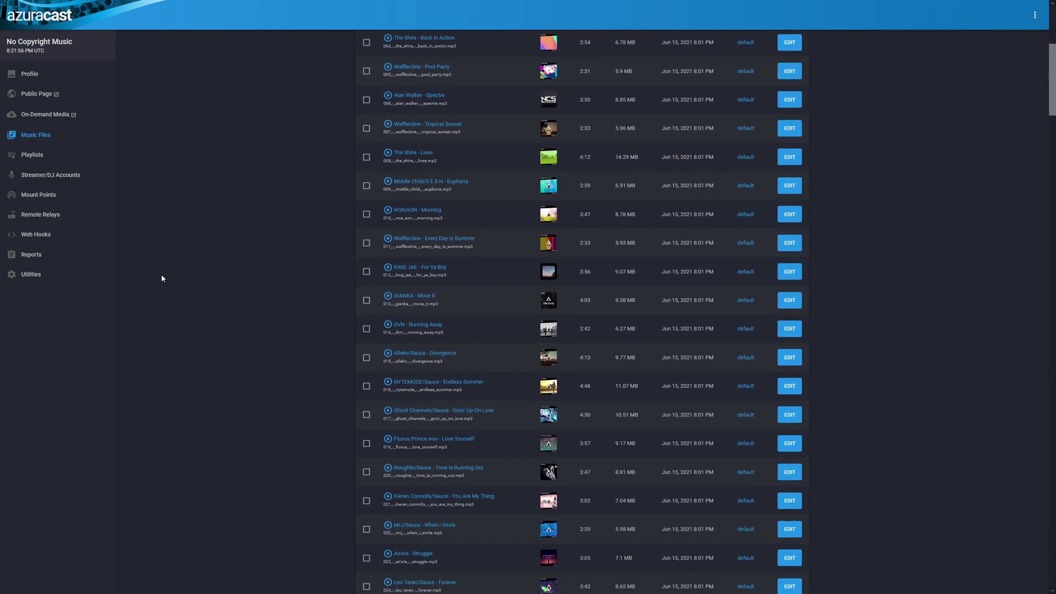
{"action": "scroll", "coordinate": [162, 275], "scroll_direction": "down", "scroll_amount": 5}
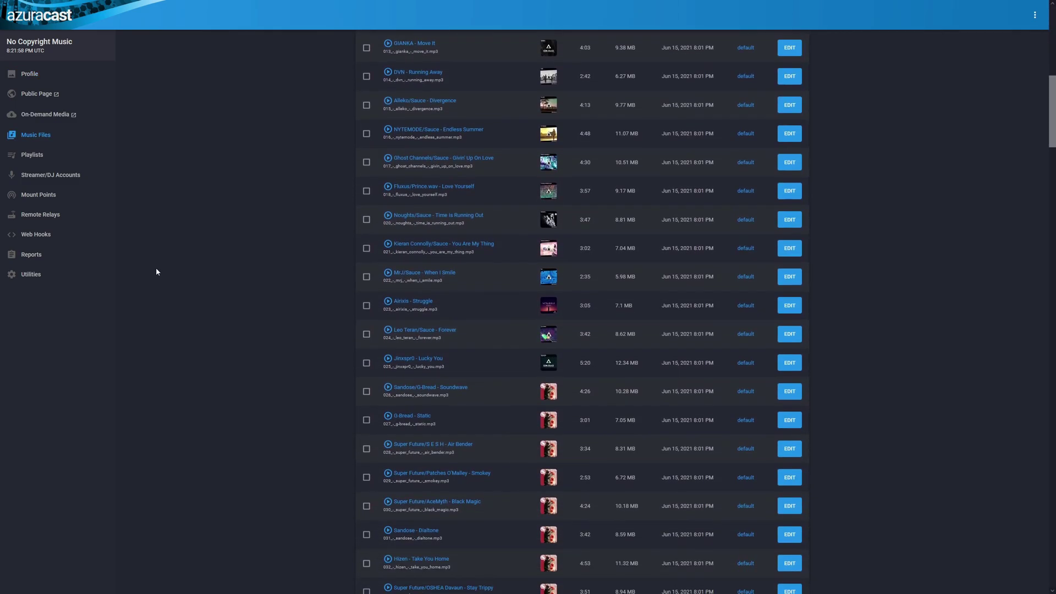
{"action": "left_click", "coordinate": [61, 175]}
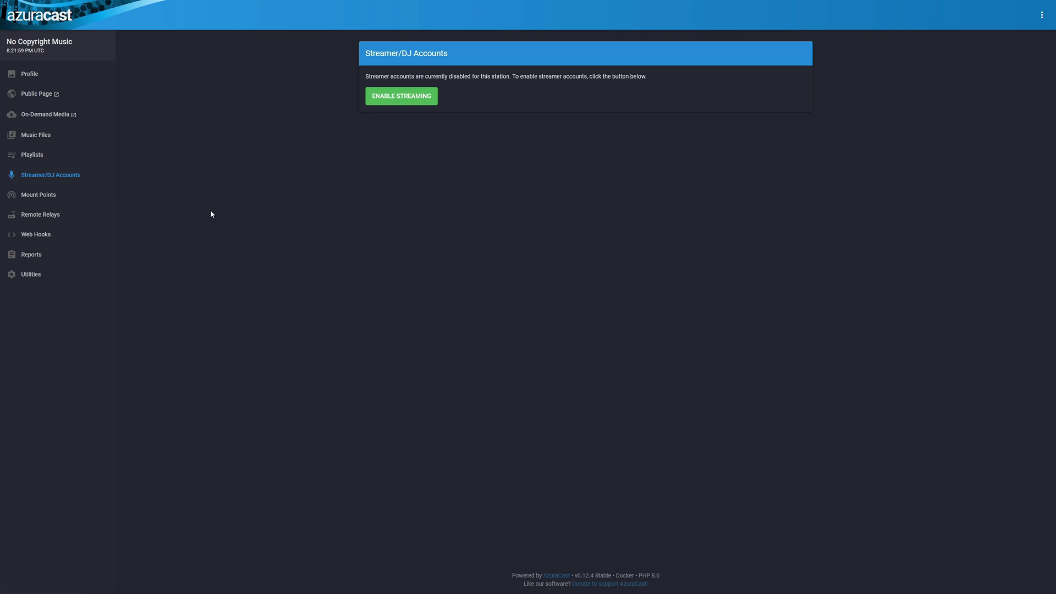
{"action": "left_click", "coordinate": [1042, 15]}
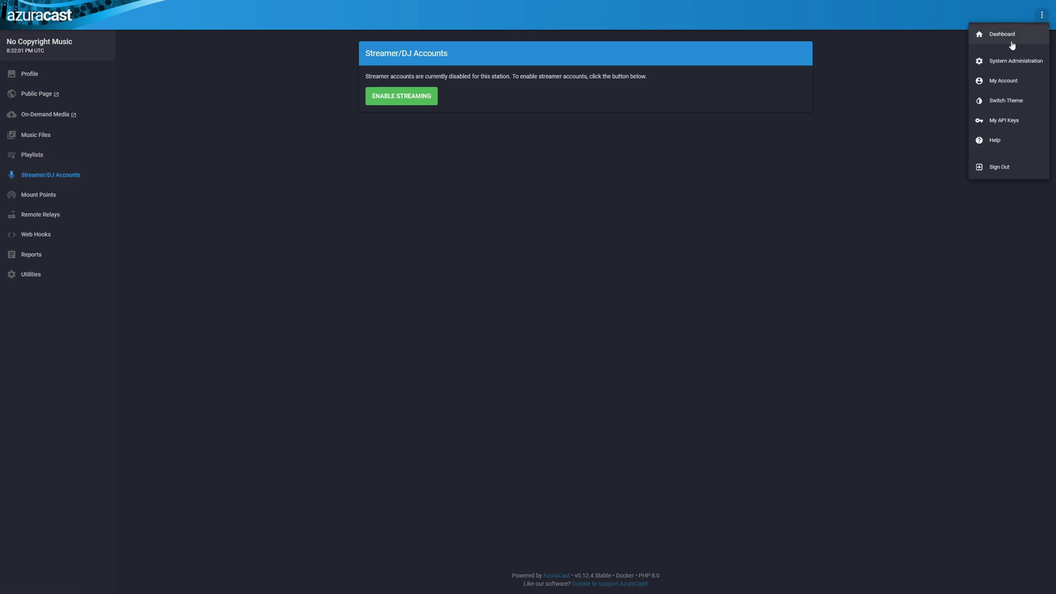
{"action": "left_click", "coordinate": [1003, 32]}
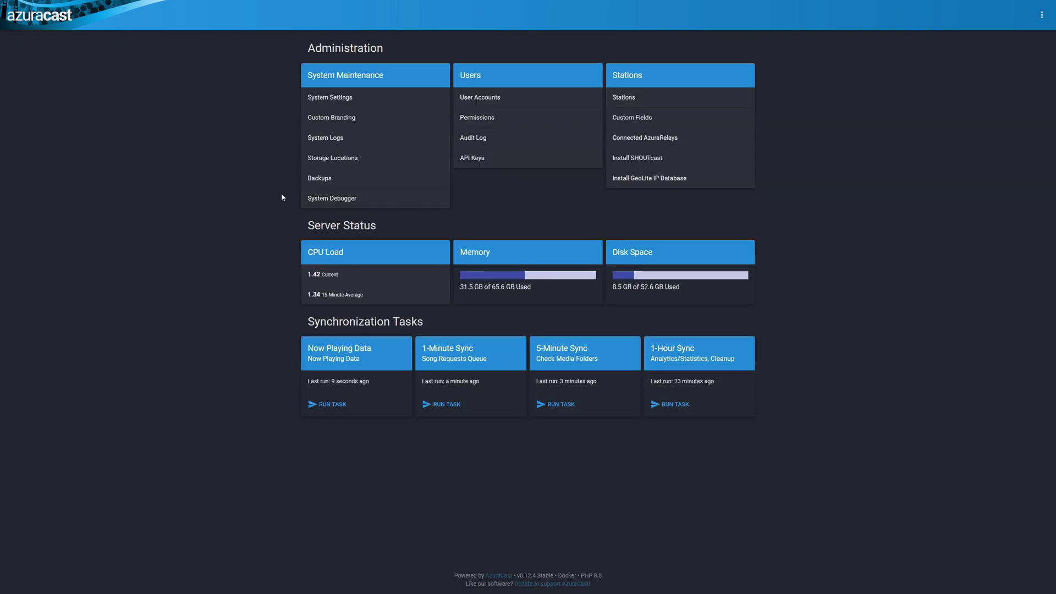
- View the System Logs and System Settings pages from administration
{"action": "left_click", "coordinate": [345, 137]}
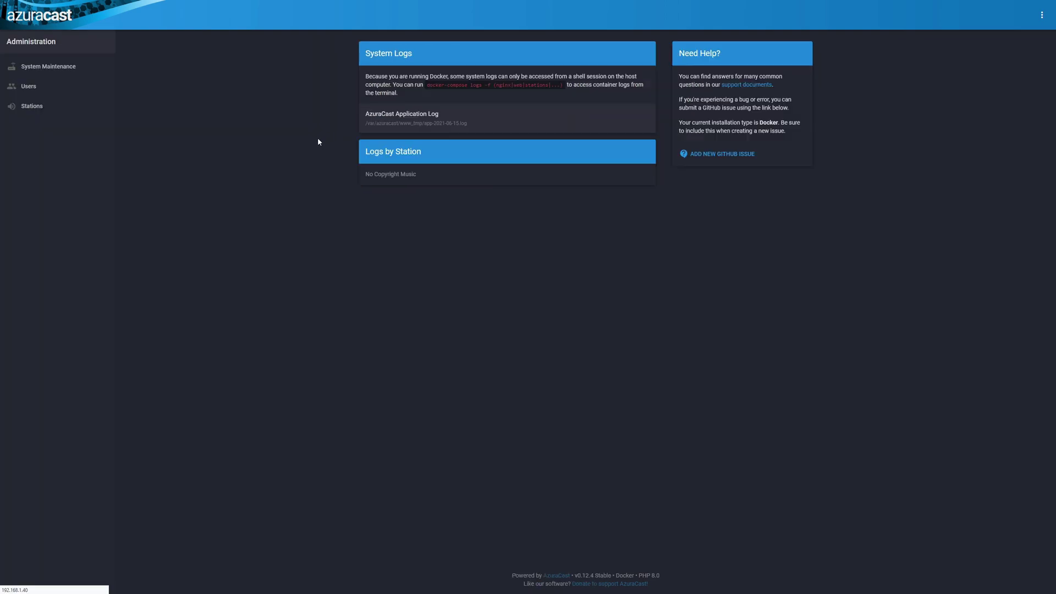
{"action": "key", "text": "alt+Left"}
{"action": "left_click", "coordinate": [331, 99]}
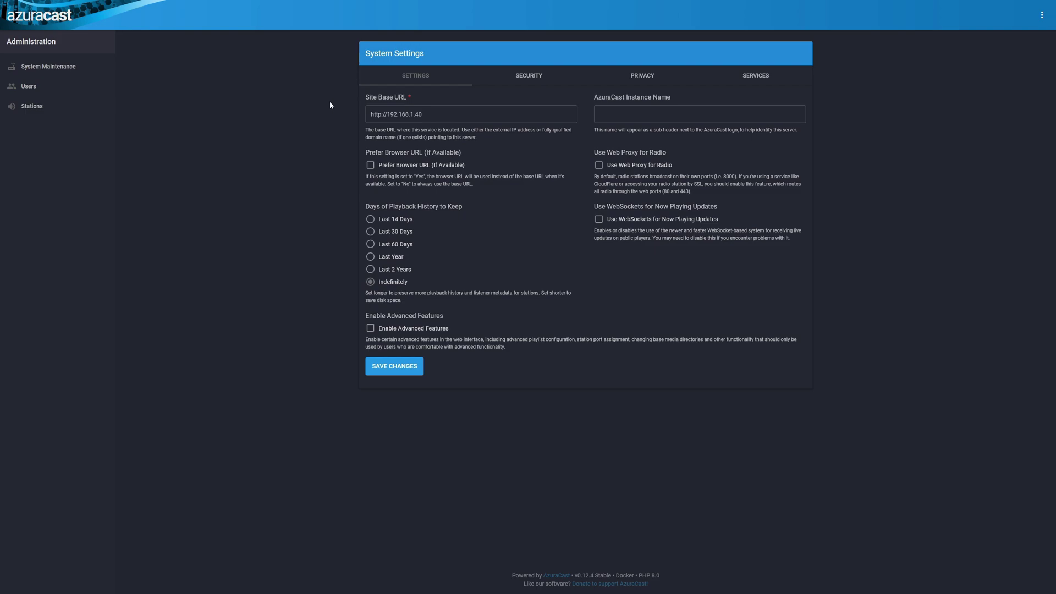
{"action": "key", "text": "alt+Left"}
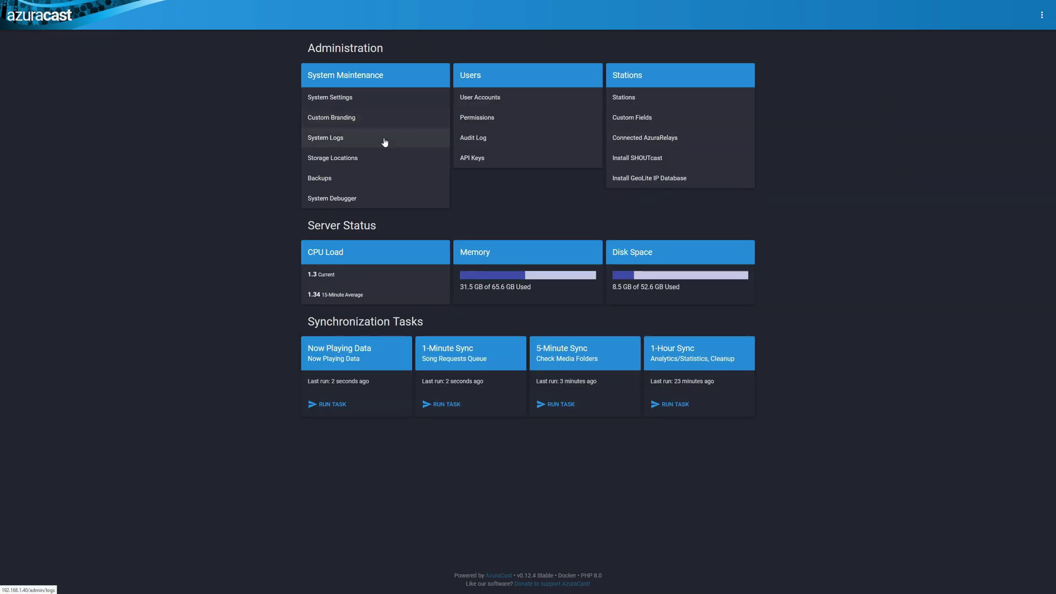
- Open the No Copyright Music station's edit page, then return to the main dashboard
{"action": "left_click", "coordinate": [617, 100]}
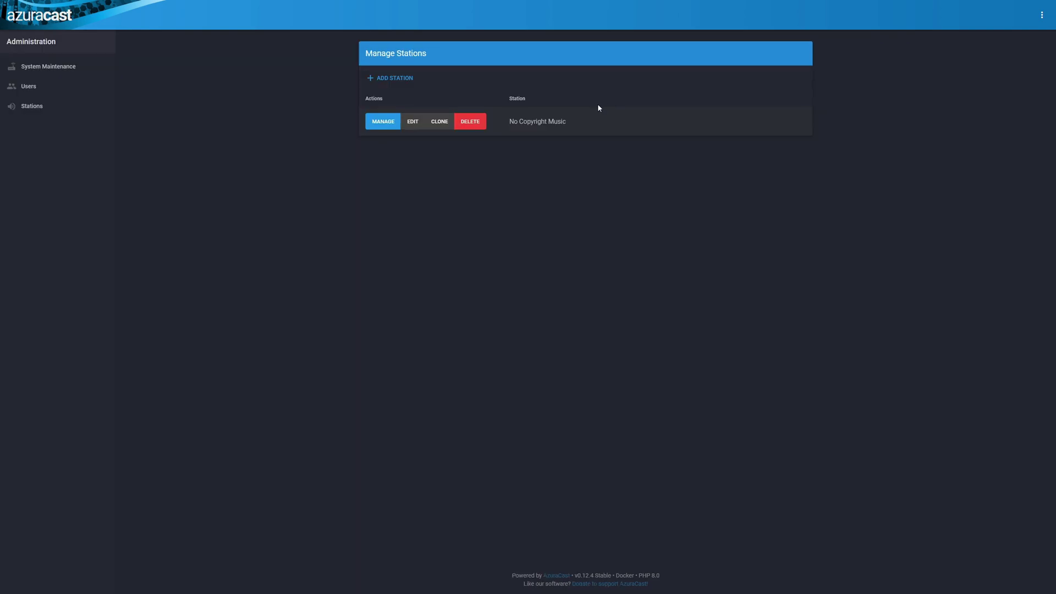
{"action": "left_click", "coordinate": [412, 121]}
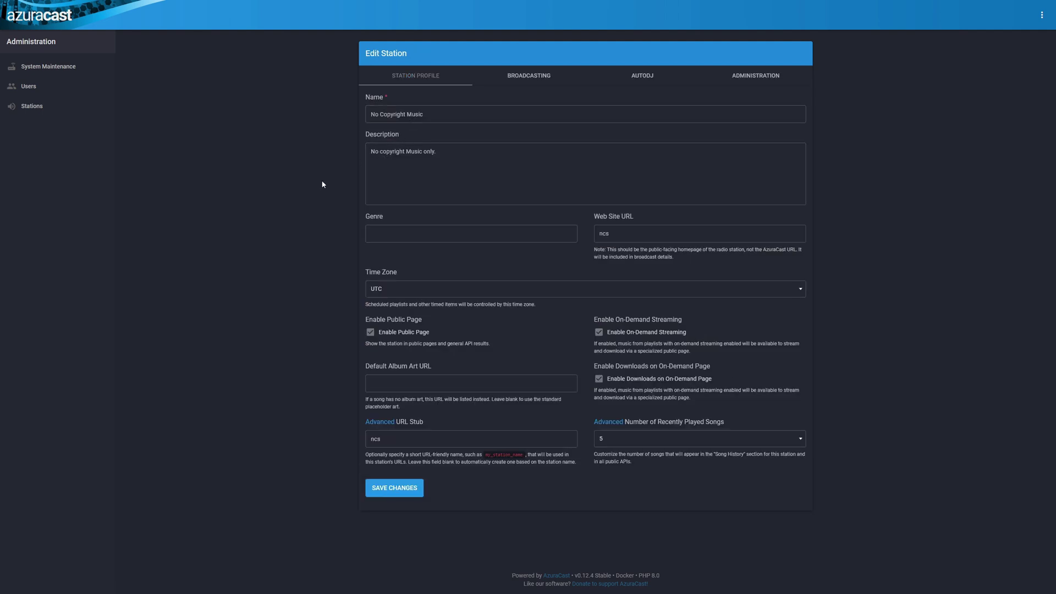
{"action": "left_click", "coordinate": [39, 15]}
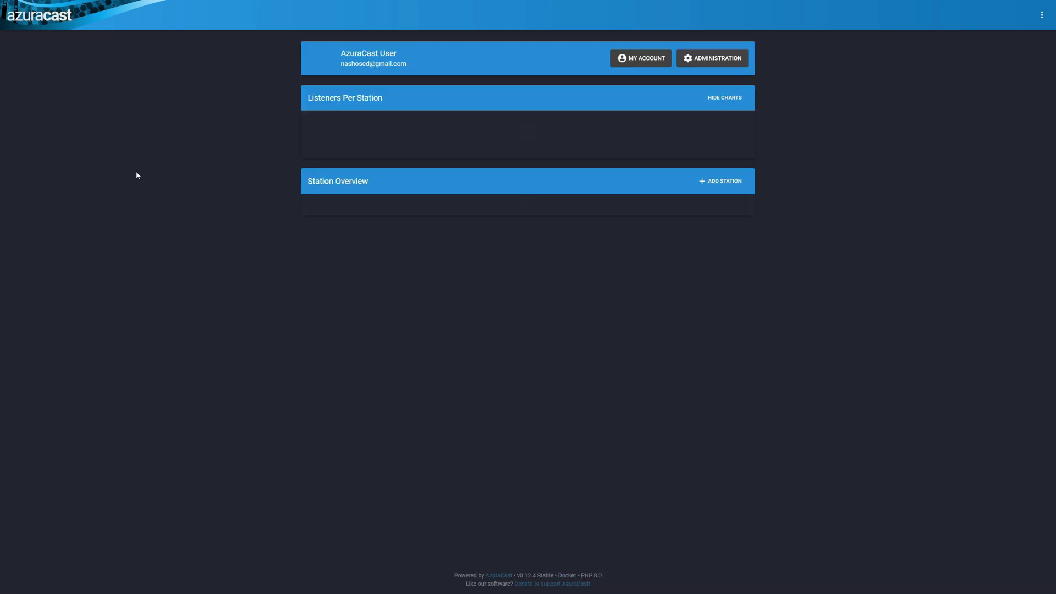